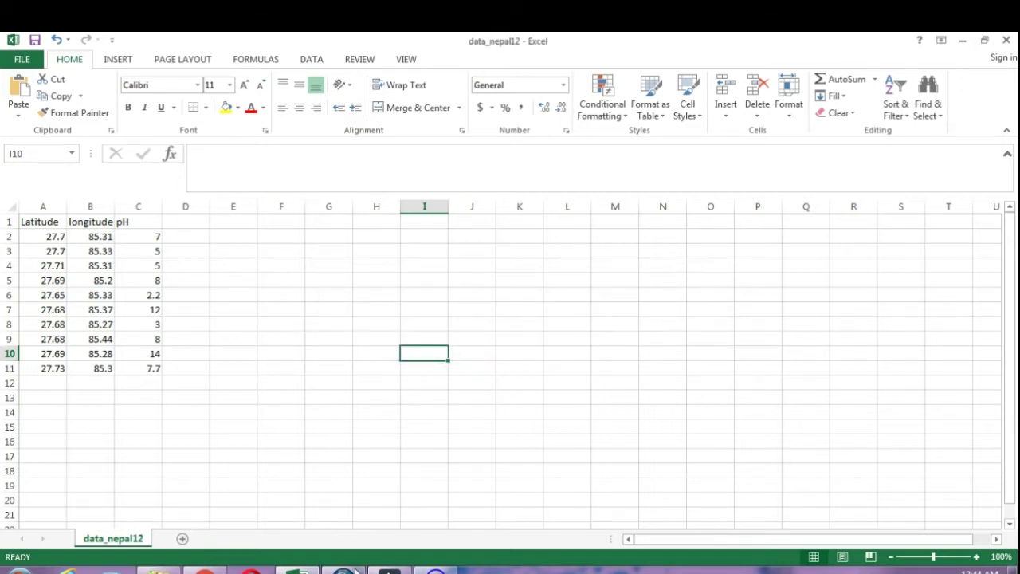
Switch to ArcMap and open the Add XY Data dialog for importing coordinate data.
click(351, 571)
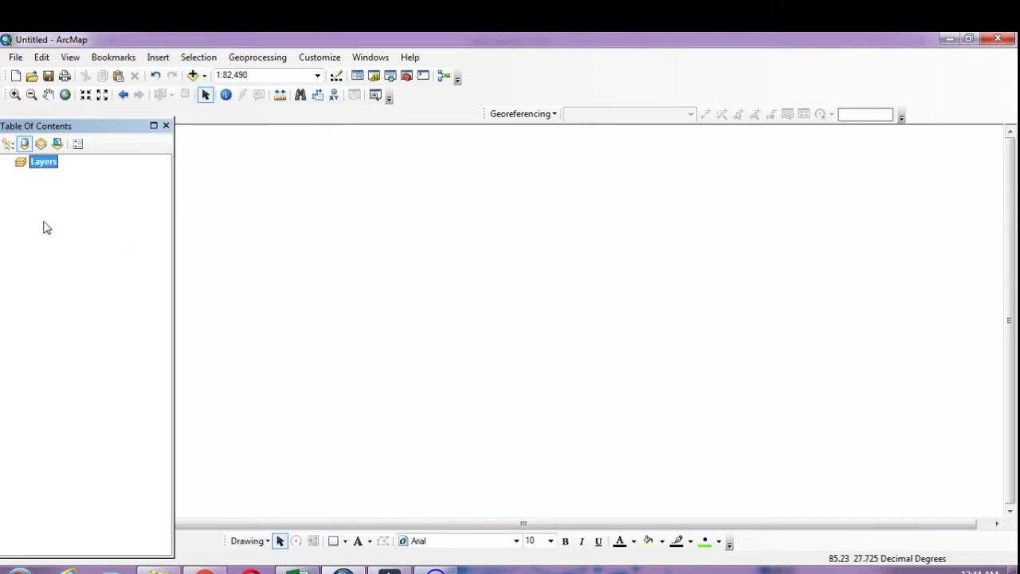
click(16, 58)
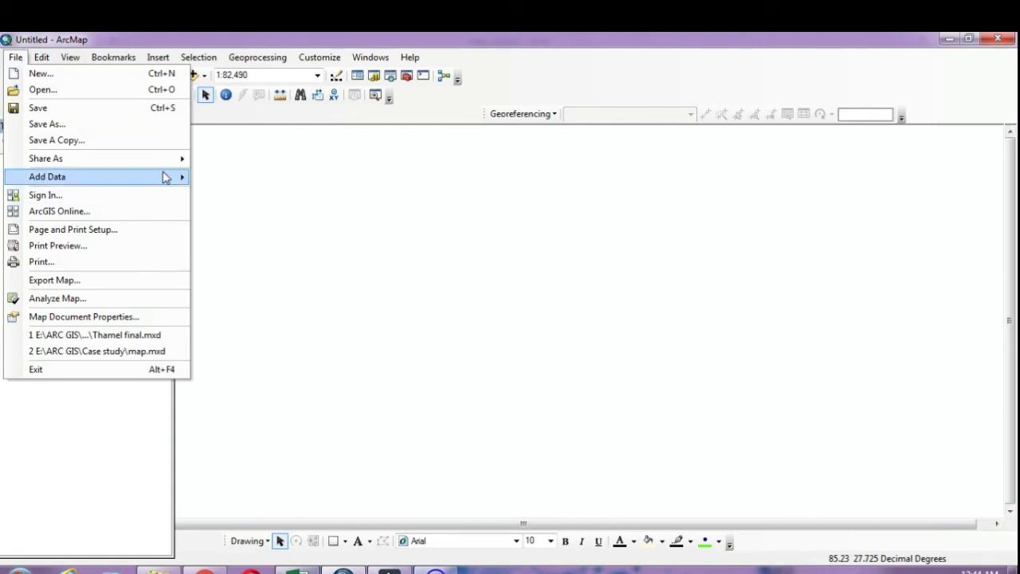
mouse_move(243, 248)
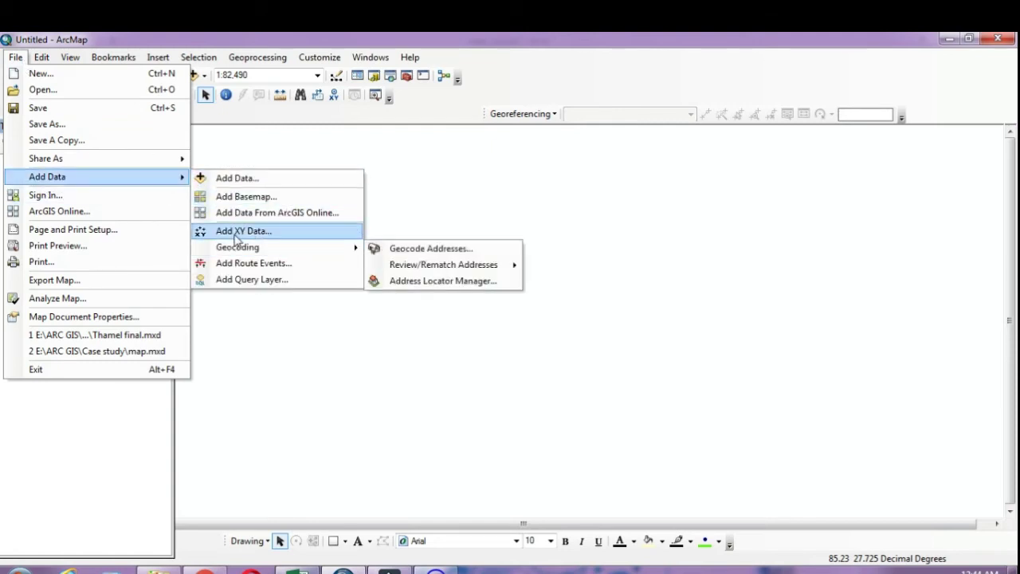
click(236, 232)
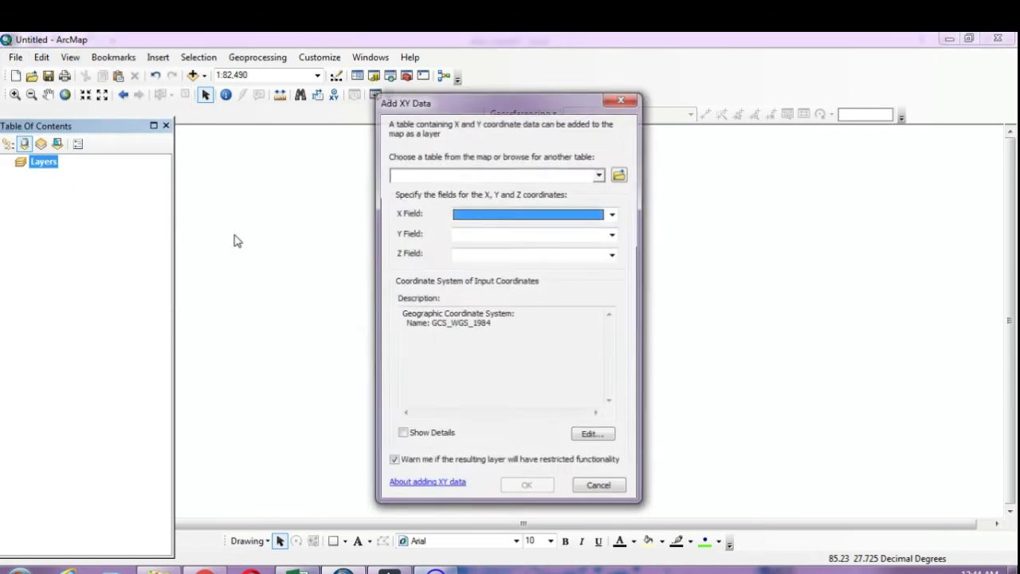
drag(473, 112, 395, 118)
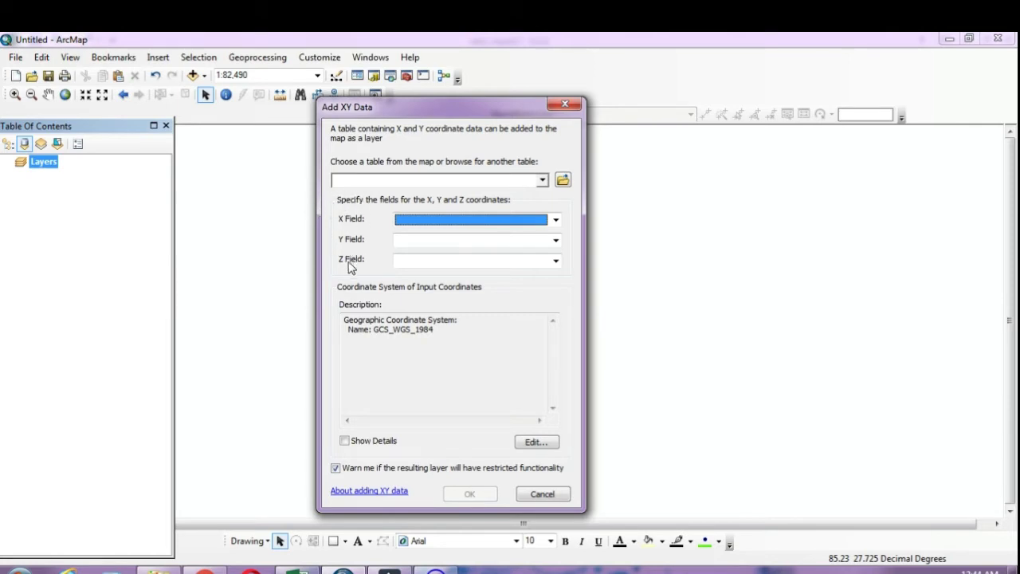
Minimize the Excel workbook and load data_nepal12.csv from the Desktop folder as the XY coordinate table.
key(alt+Tab)
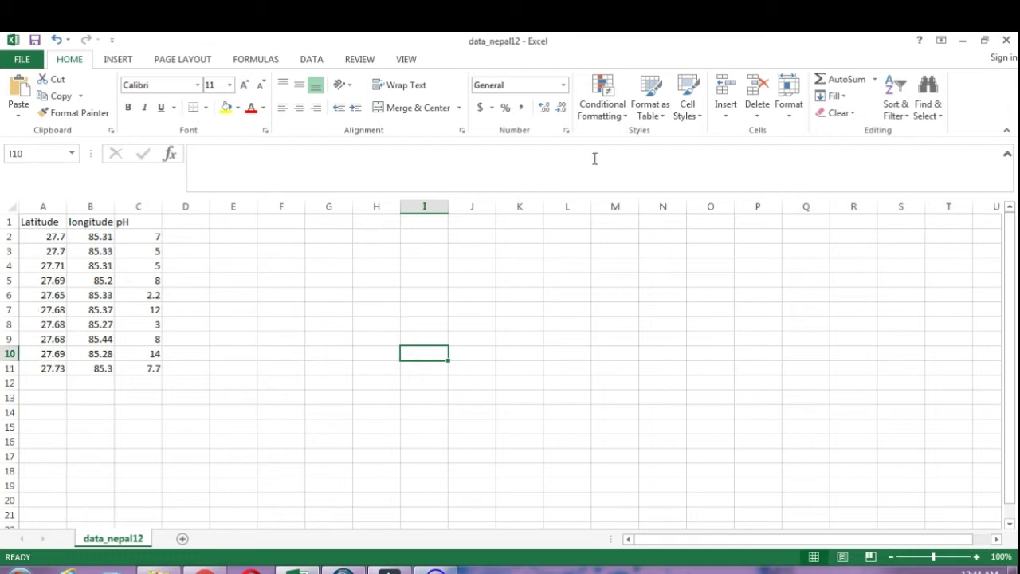
click(963, 40)
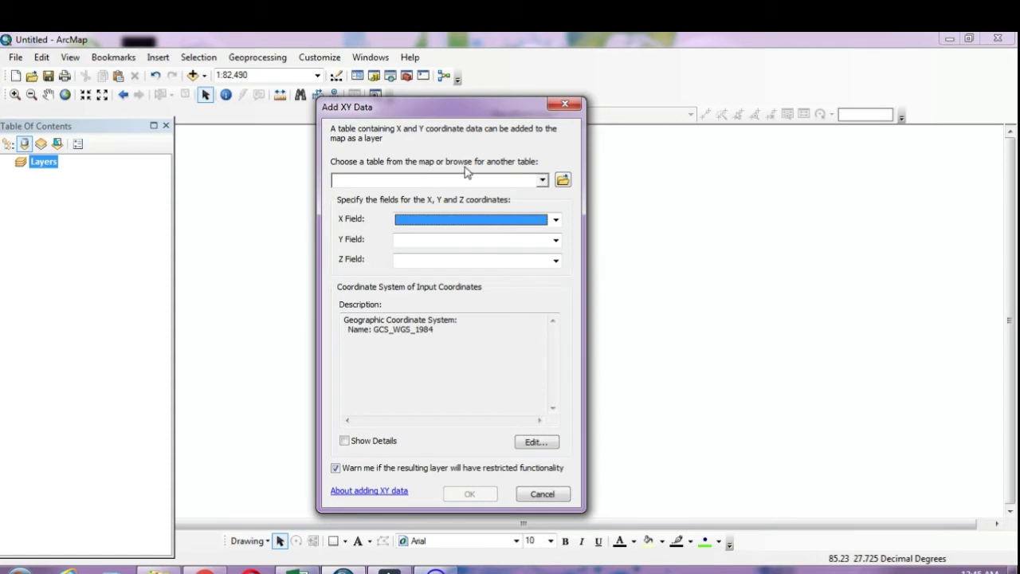
click(563, 180)
drag(561, 182, 683, 192)
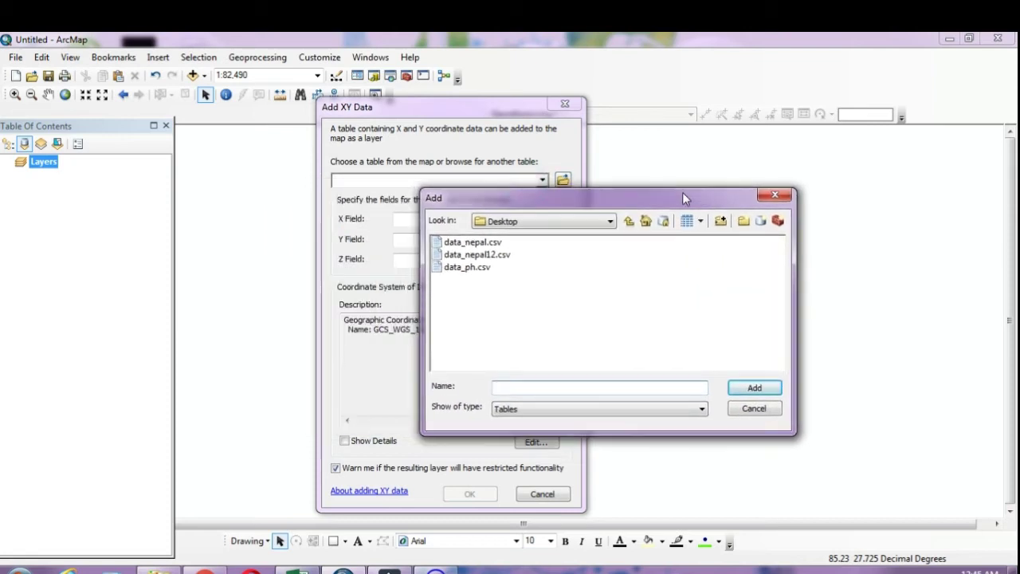
click(462, 256)
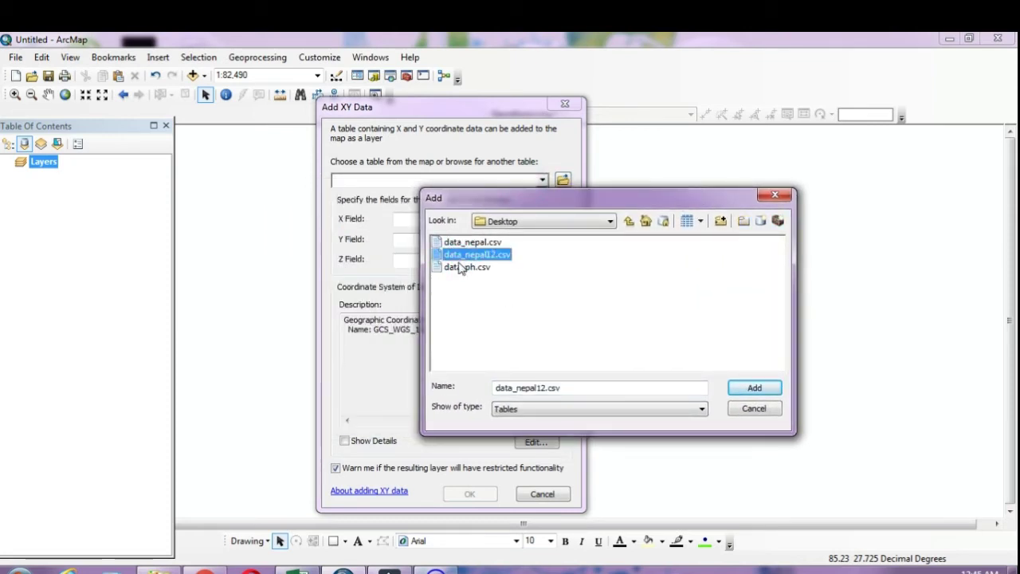
click(754, 387)
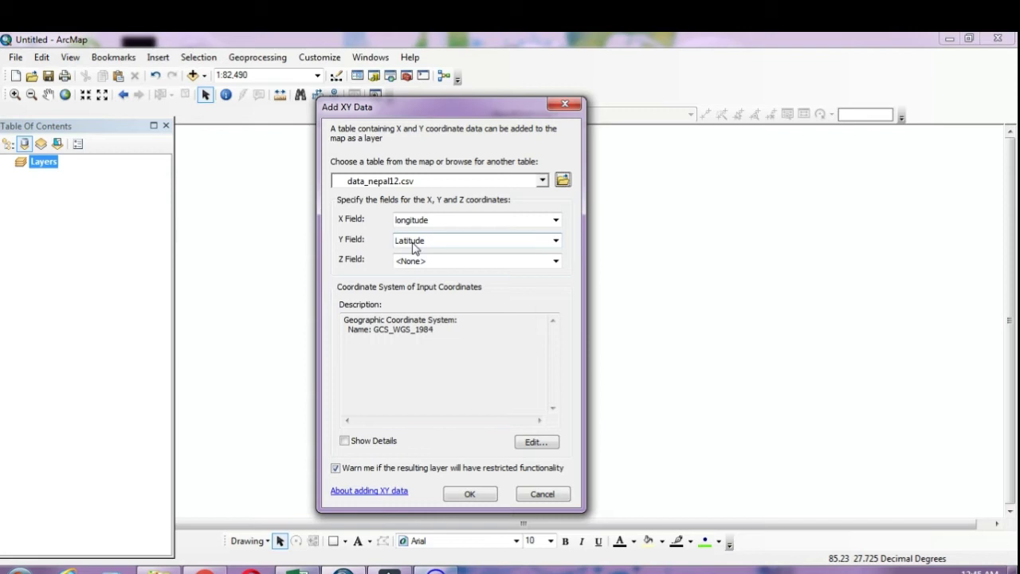
Assign longitude as the X field and Latitude as the Y field, leaving the Z field at <None>.
click(556, 221)
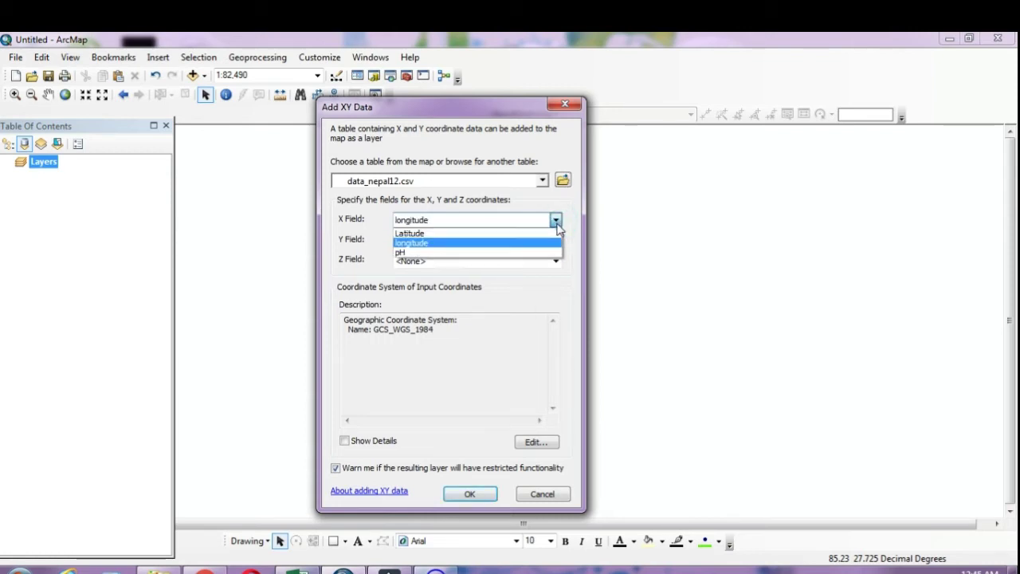
click(514, 243)
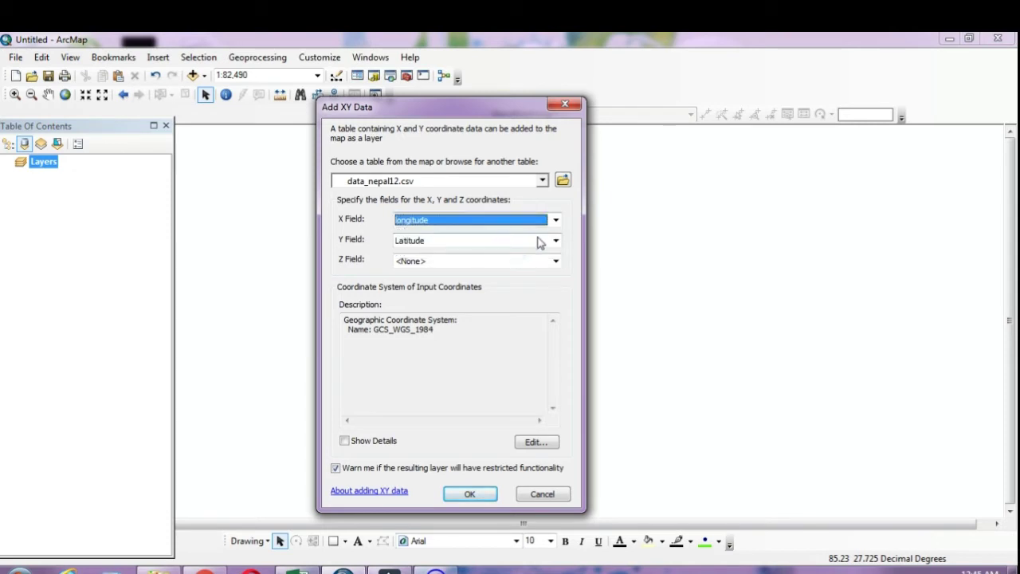
click(550, 241)
click(520, 253)
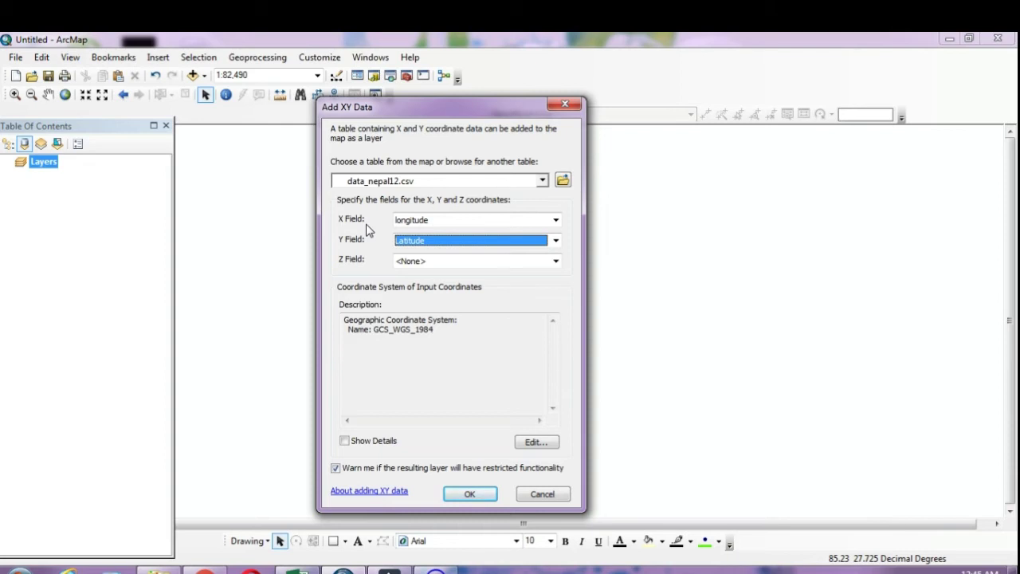
click(450, 262)
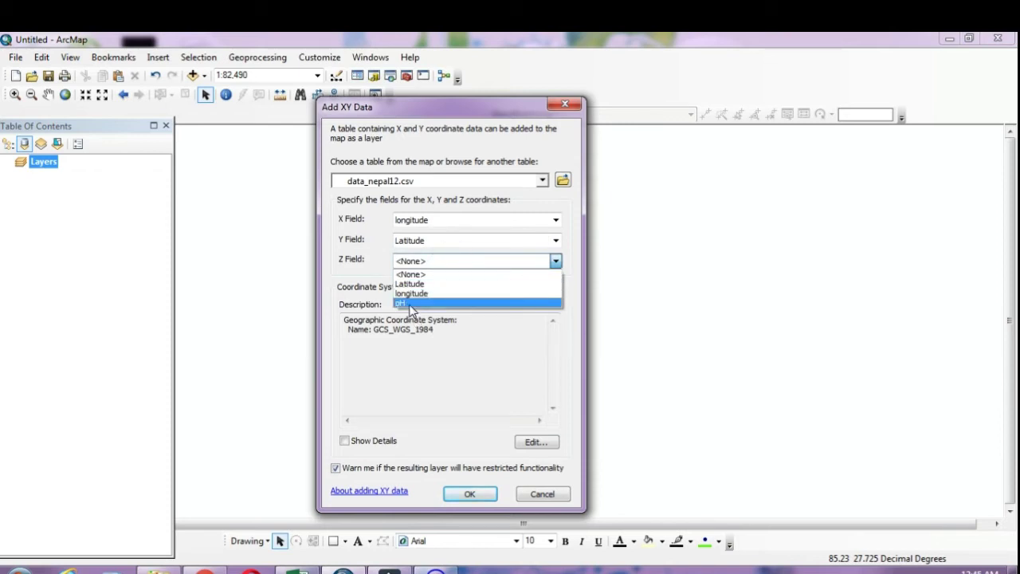
click(413, 274)
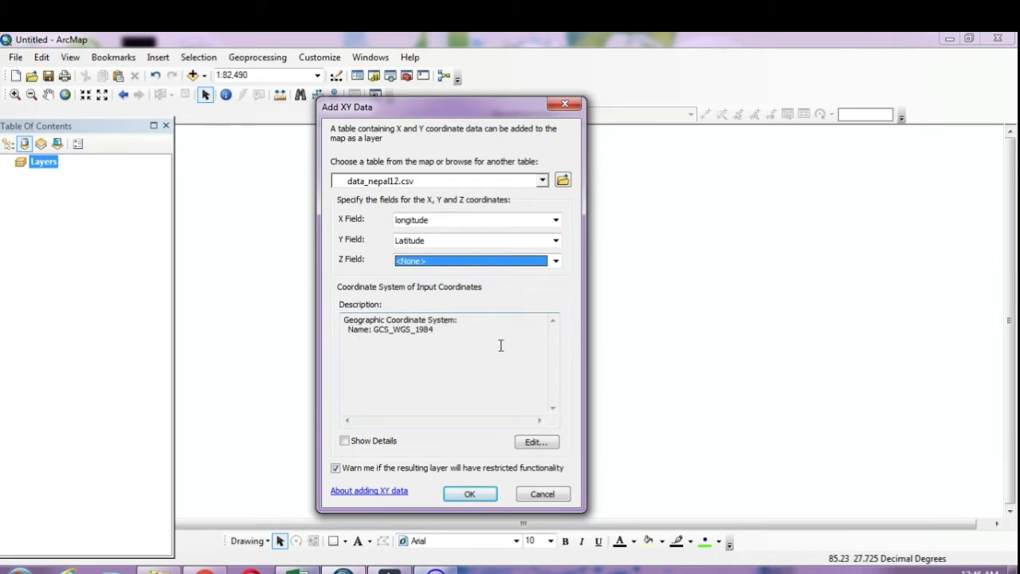
Assign the World geographic coordinate system WGS 1984 to the input coordinates and add the points to the map as a layer.
drag(500, 345, 342, 303)
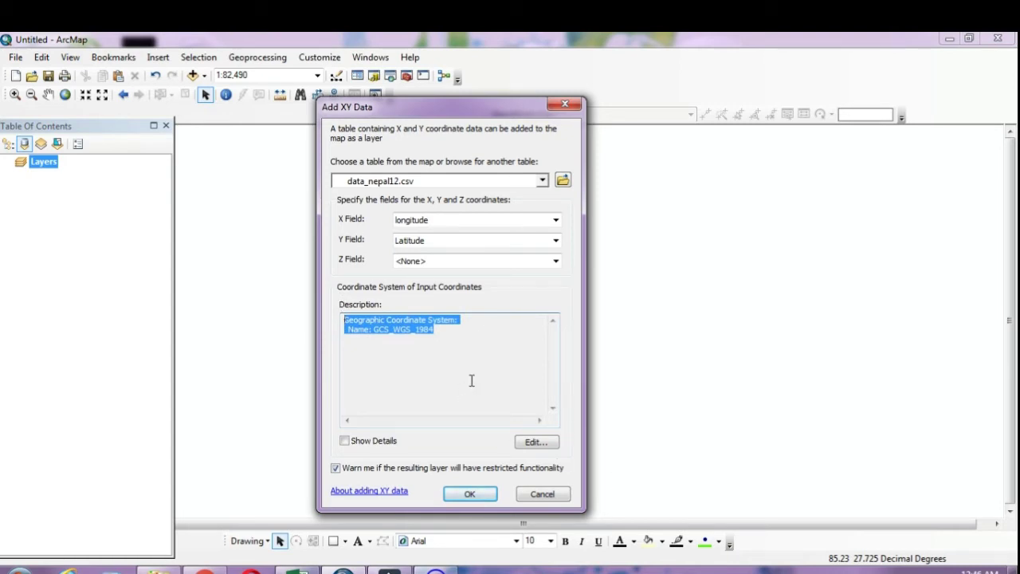
click(534, 443)
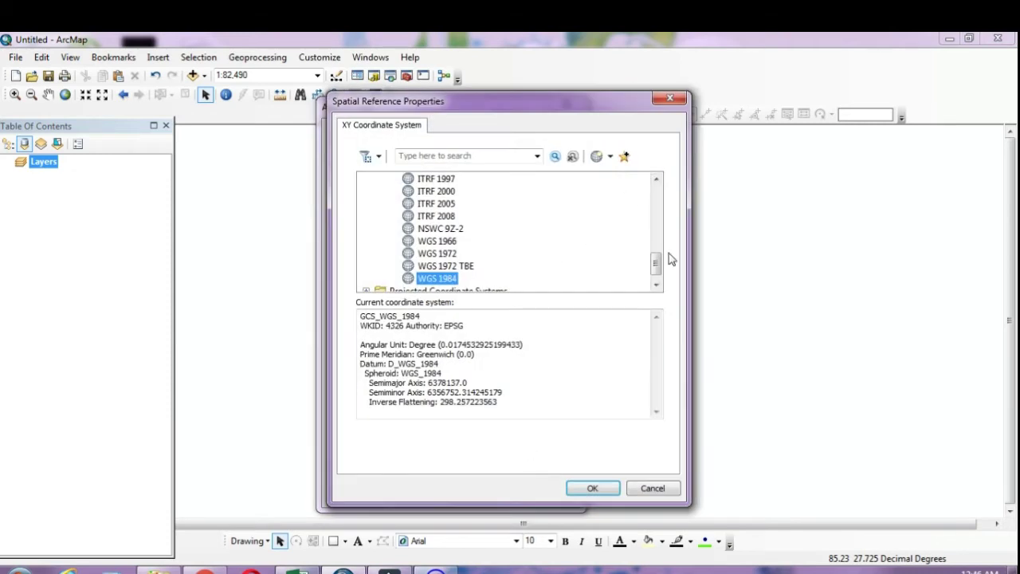
drag(657, 262, 658, 189)
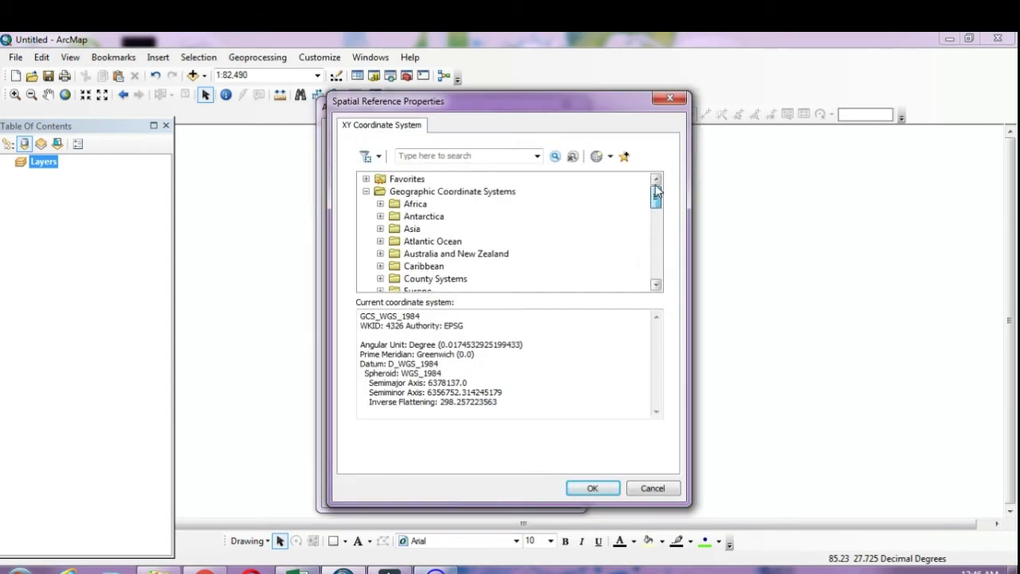
click(366, 191)
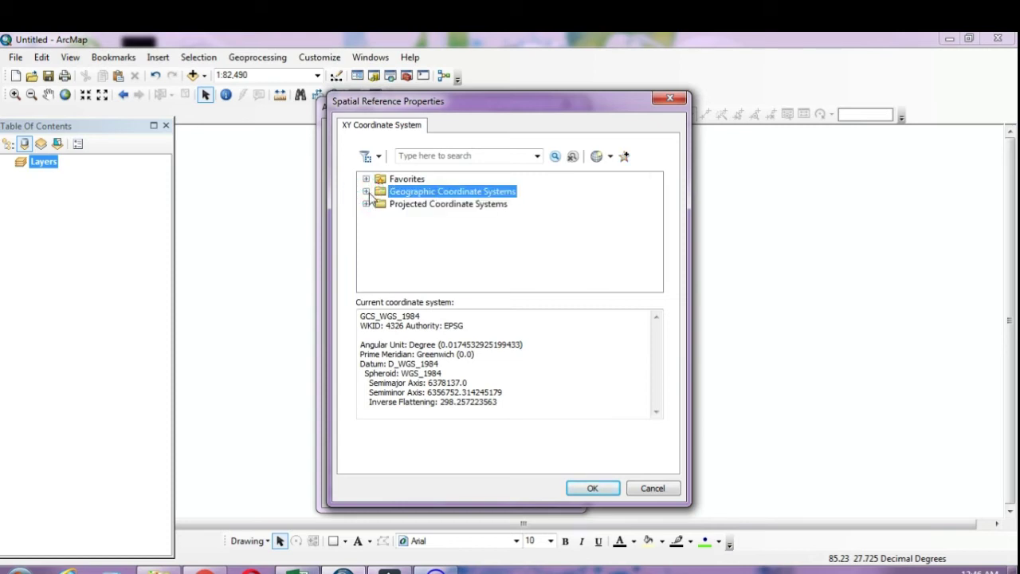
click(366, 191)
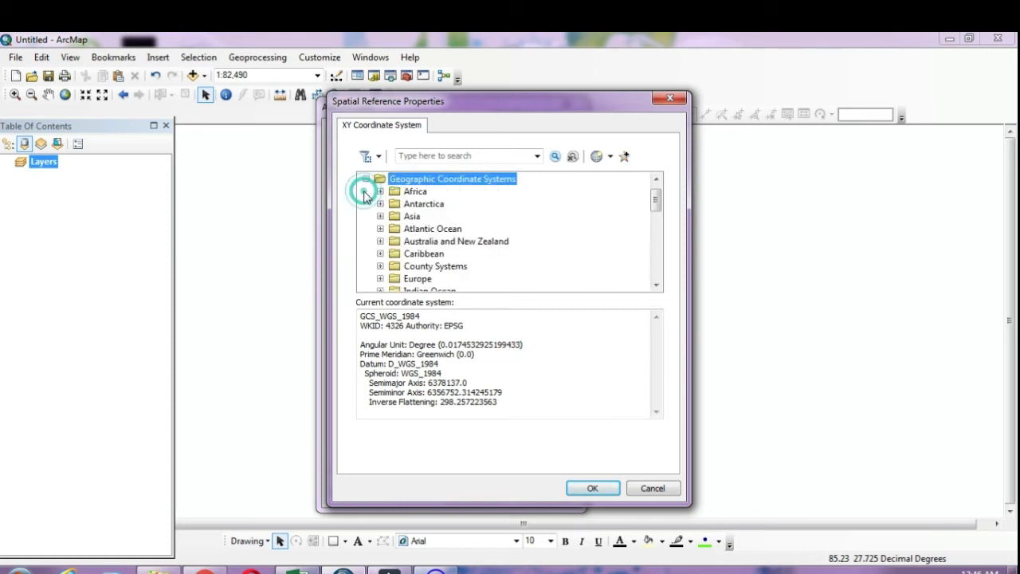
drag(656, 201, 657, 226)
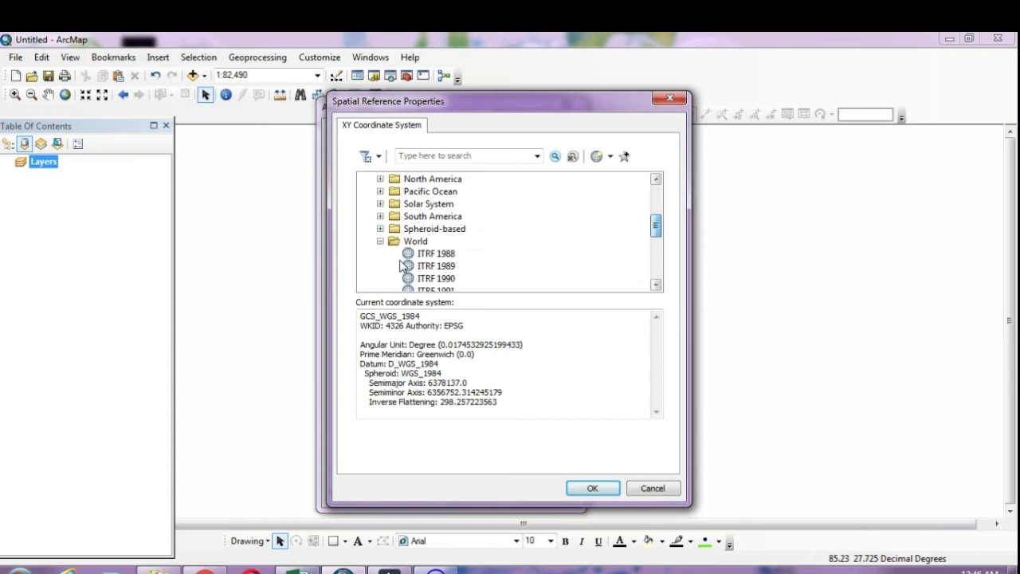
click(380, 241)
click(380, 241)
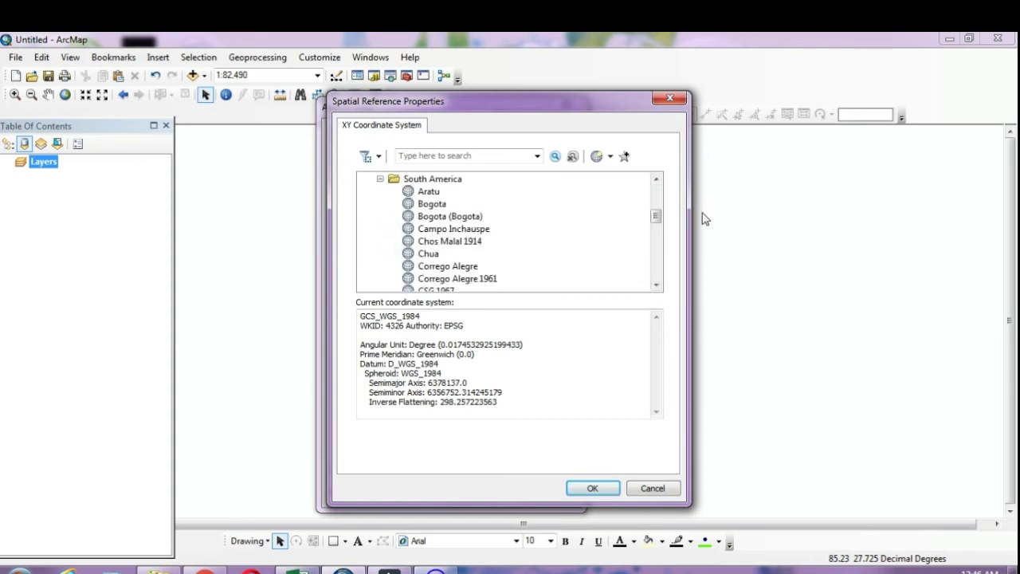
drag(658, 217, 655, 287)
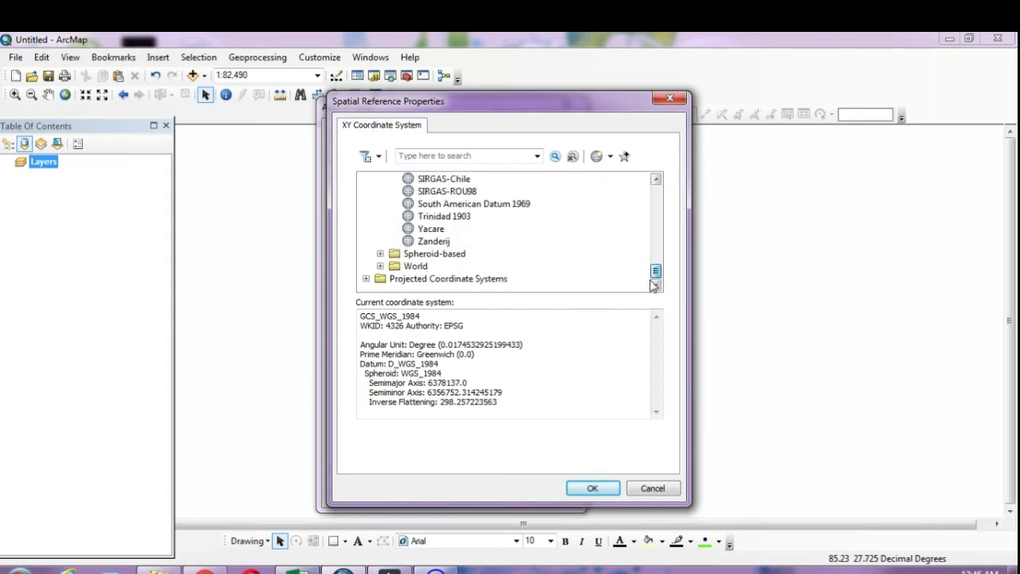
click(380, 265)
click(655, 269)
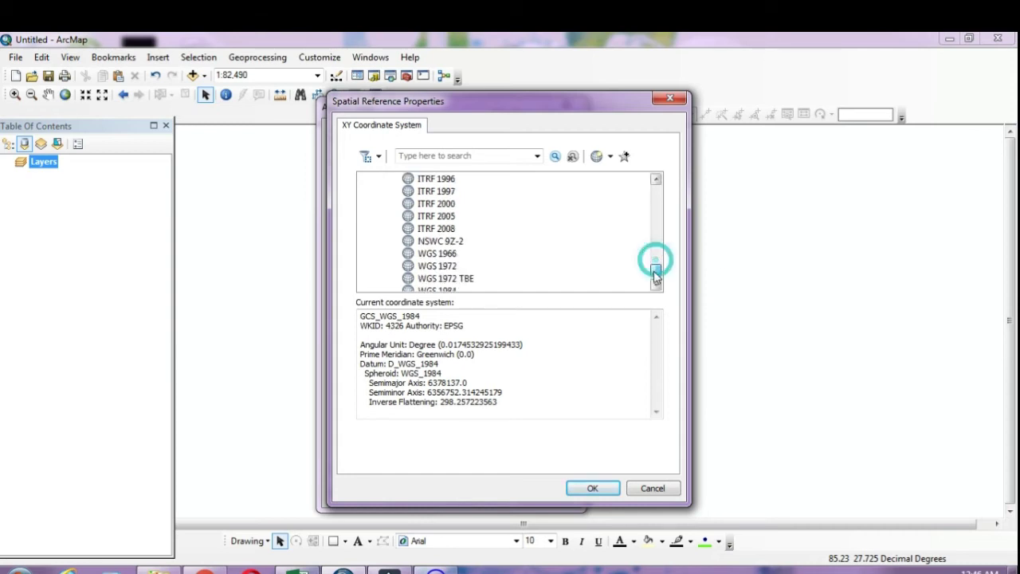
drag(655, 275, 655, 281)
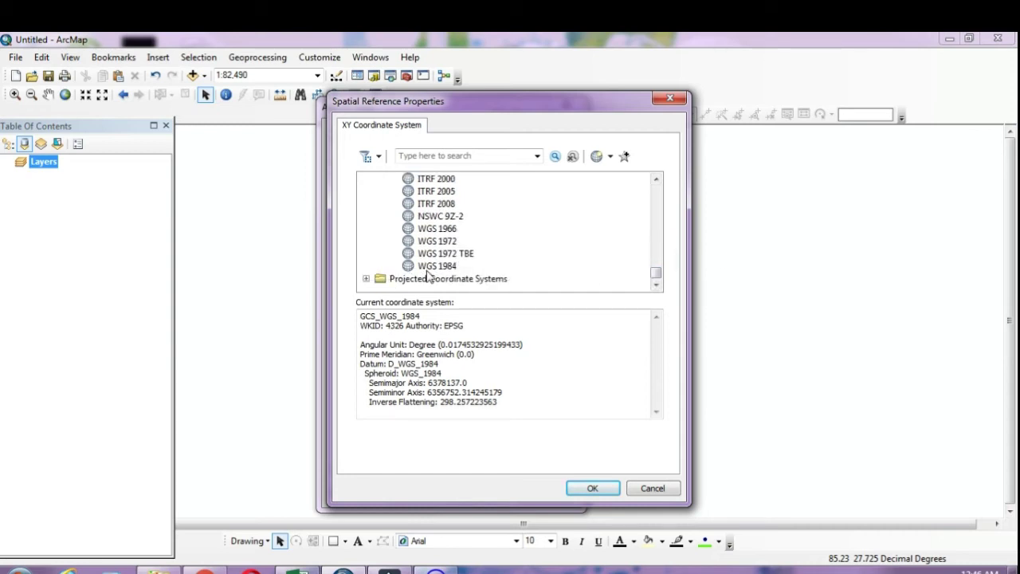
click(430, 266)
click(586, 489)
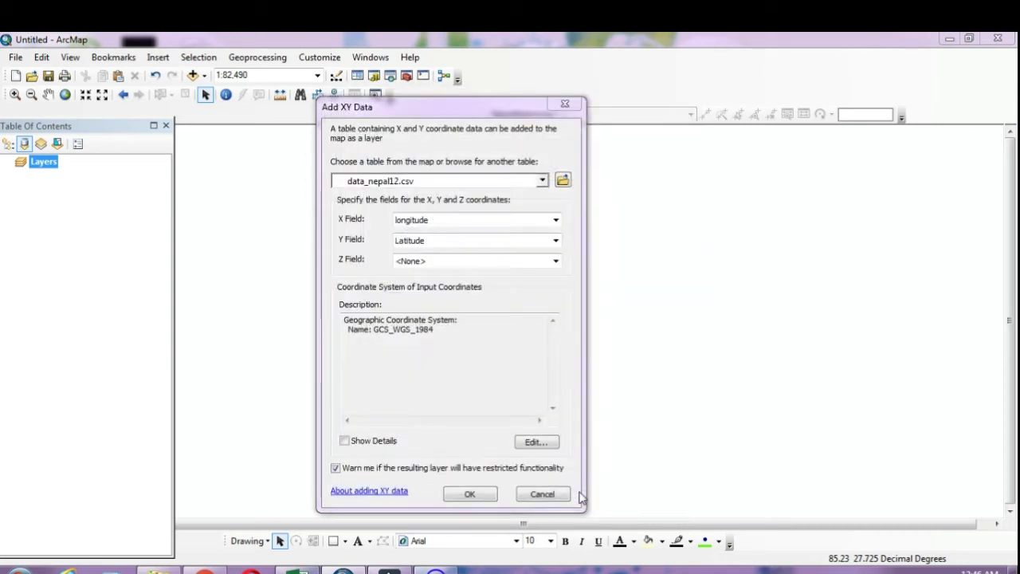
click(477, 496)
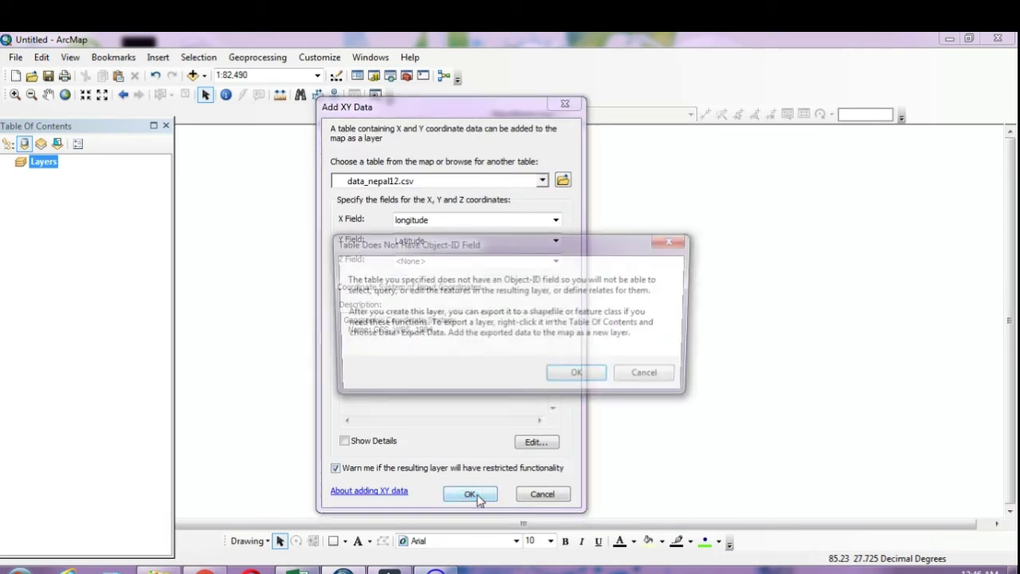
click(578, 374)
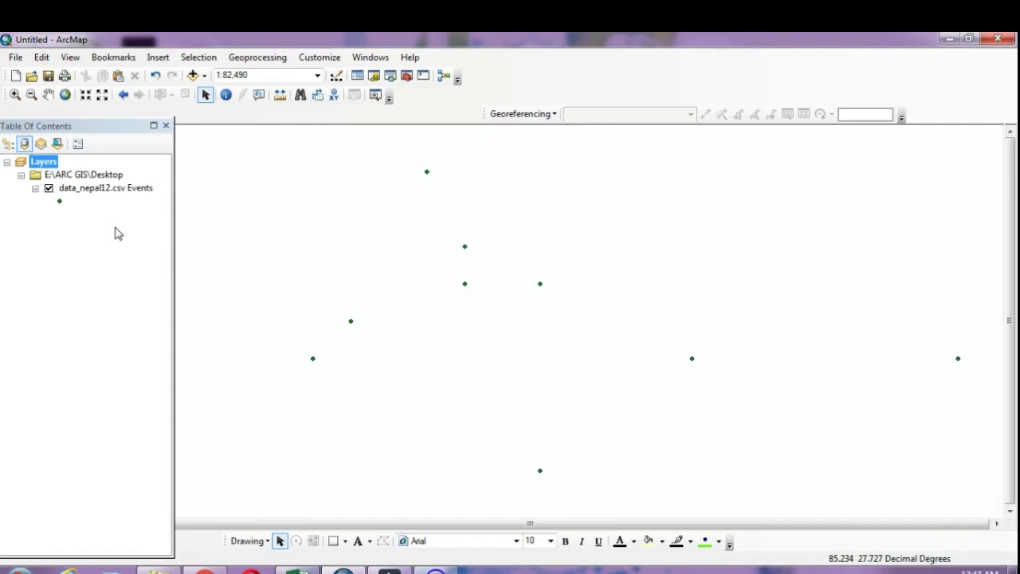
Examine the attribute table of the data_nepal12.csv Events layer, then close it.
click(72, 191)
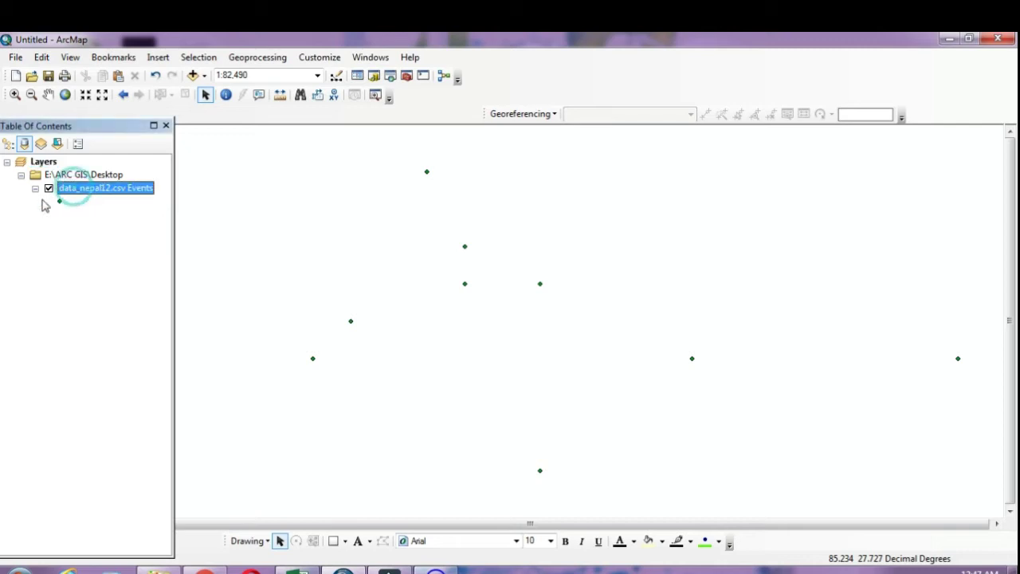
right_click(103, 189)
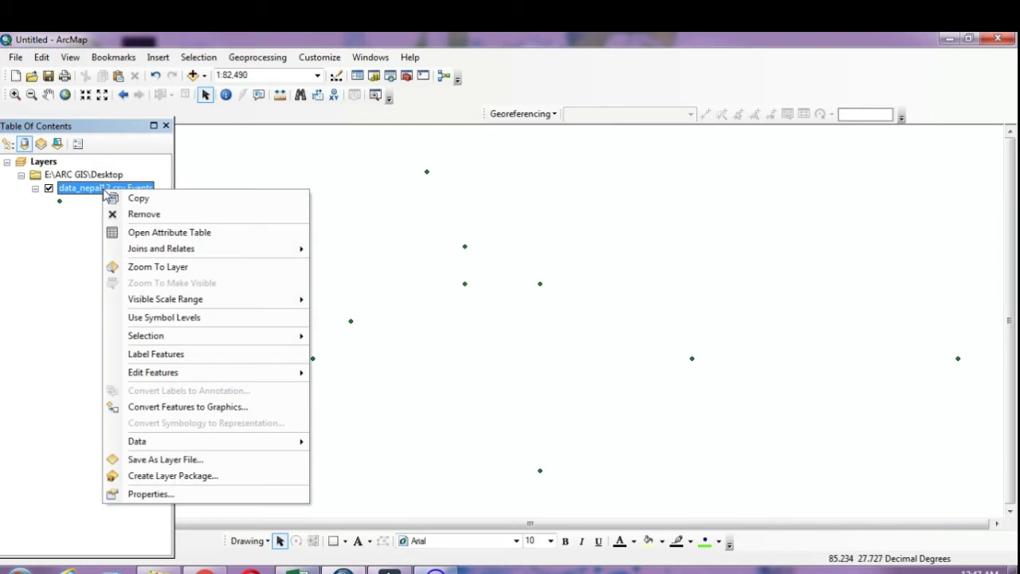
click(116, 238)
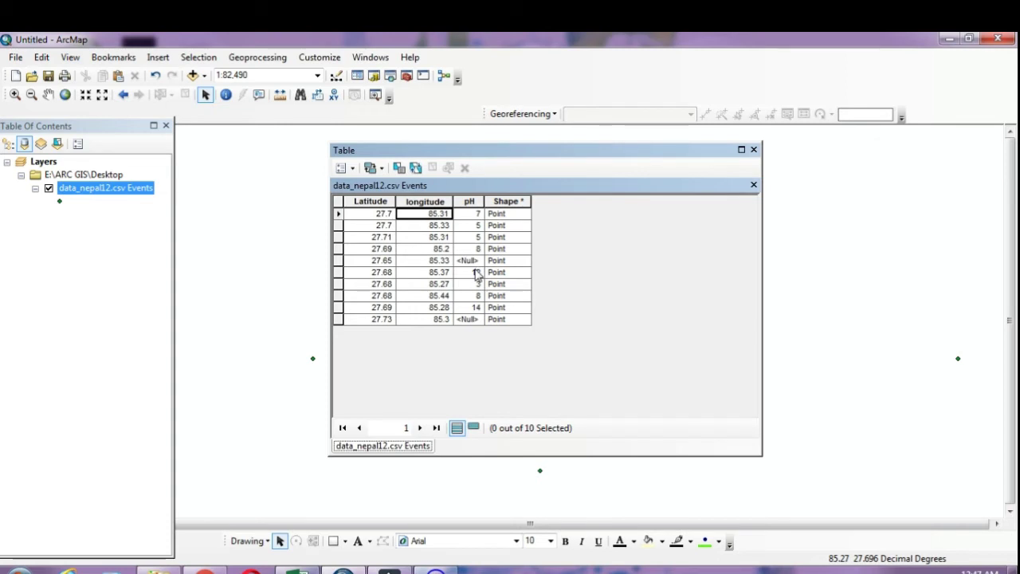
click(755, 151)
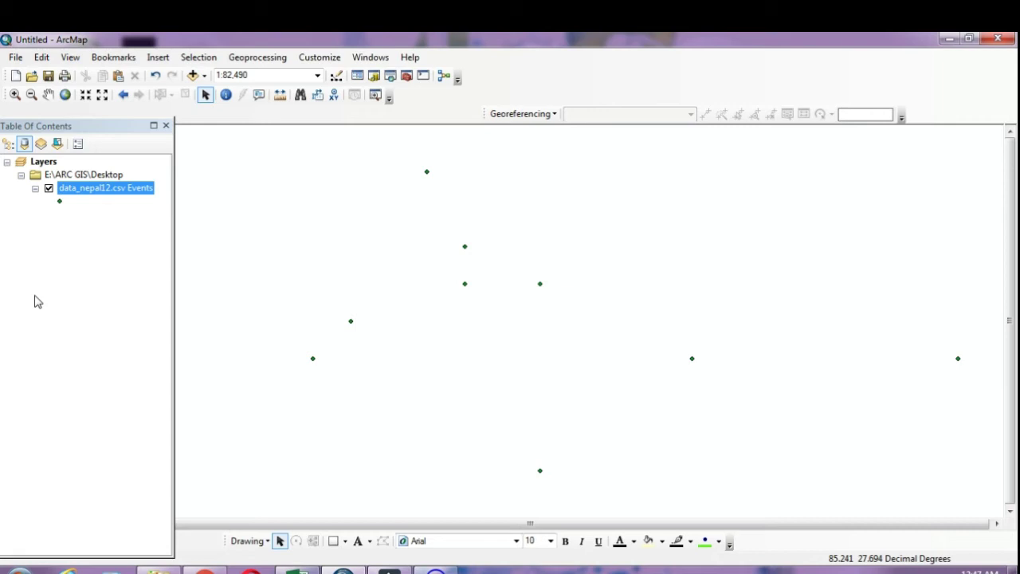
Set up a data export of the data_nepal12.csv Events layer to the shapefile Data_Export_Output.shp in the Desktop folder.
click(104, 193)
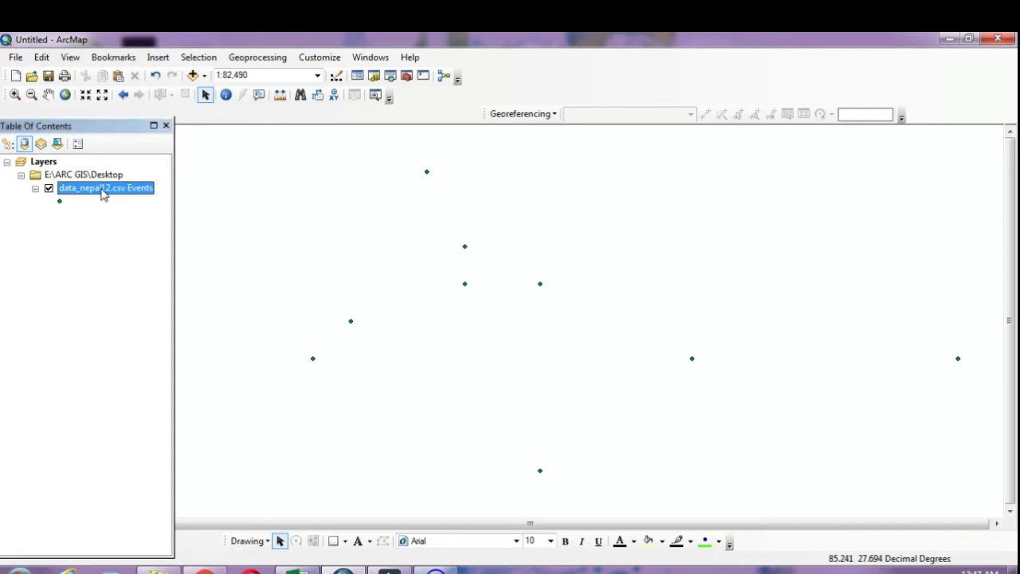
right_click(102, 192)
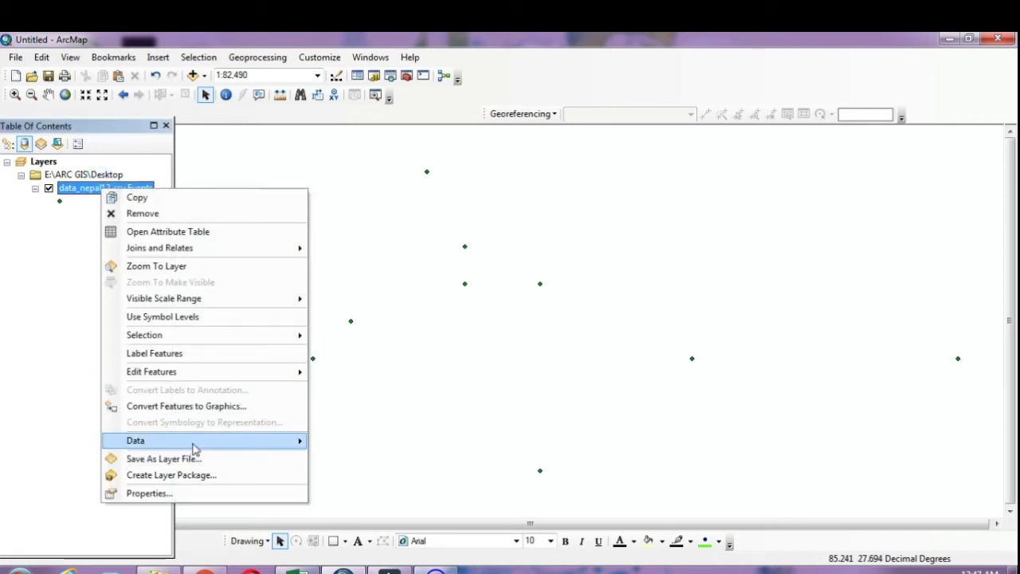
mouse_move(195, 447)
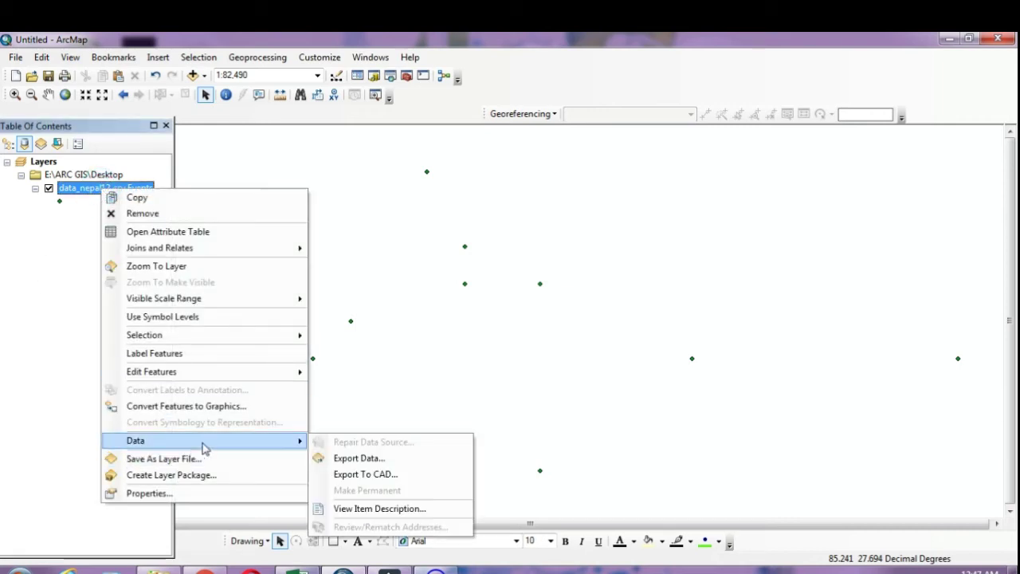
click(363, 461)
drag(483, 195, 436, 187)
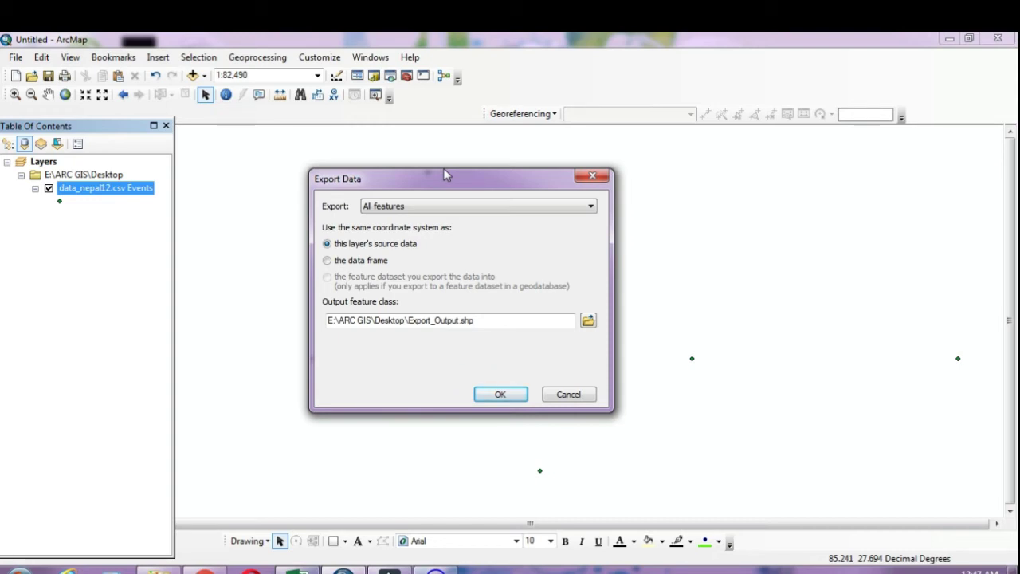
click(590, 320)
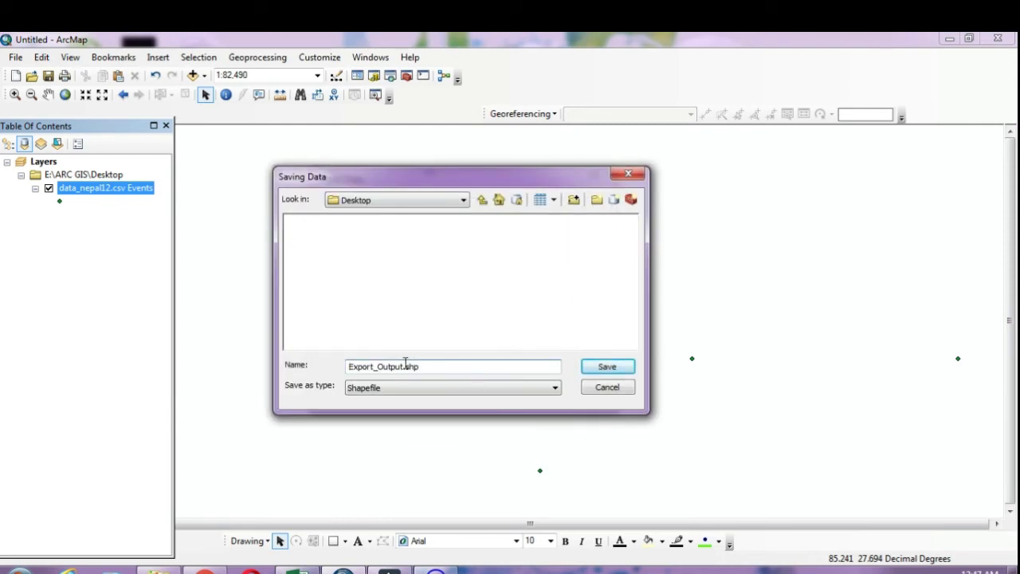
text(Dta_)
click(355, 367)
text(ata_)
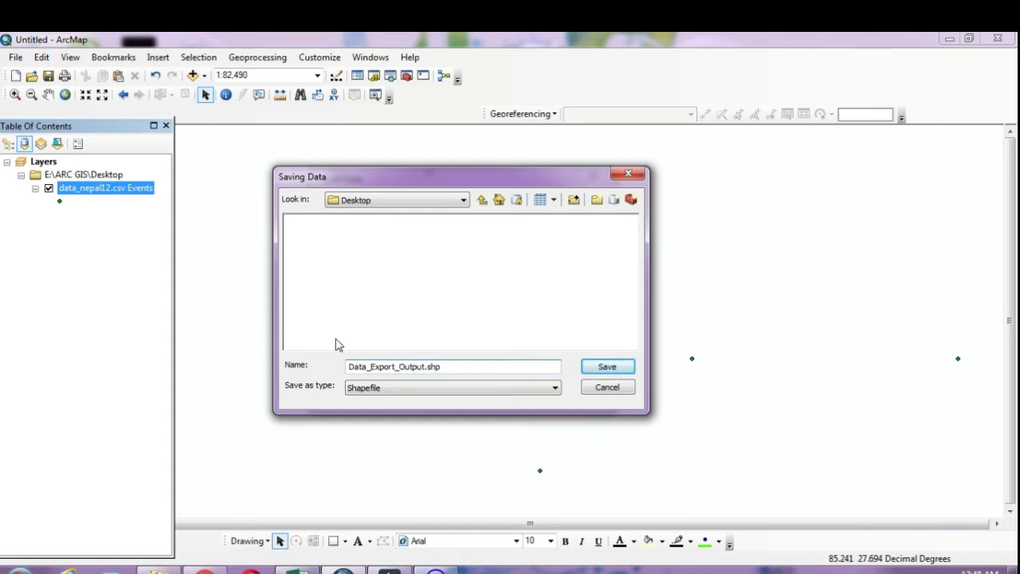
click(610, 366)
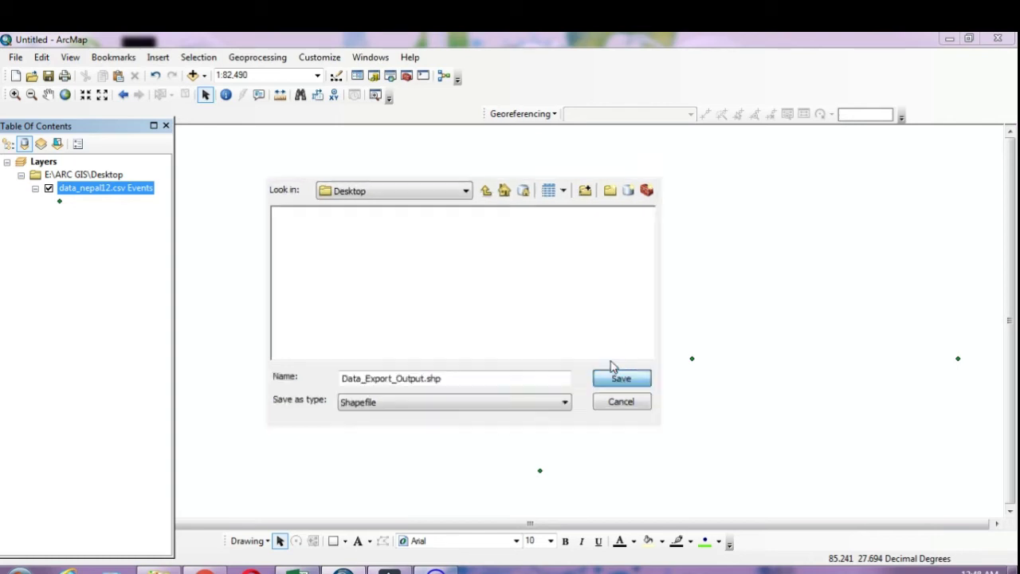
Export the data and add it to the map as a layer, then remove the data_nepal12.csv Events layer.
click(501, 398)
click(503, 397)
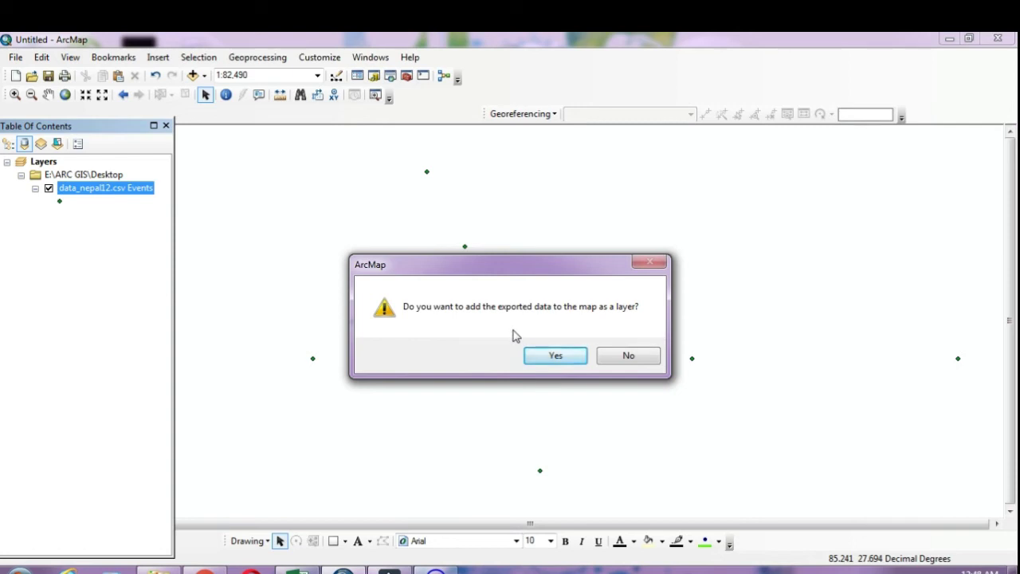
click(563, 354)
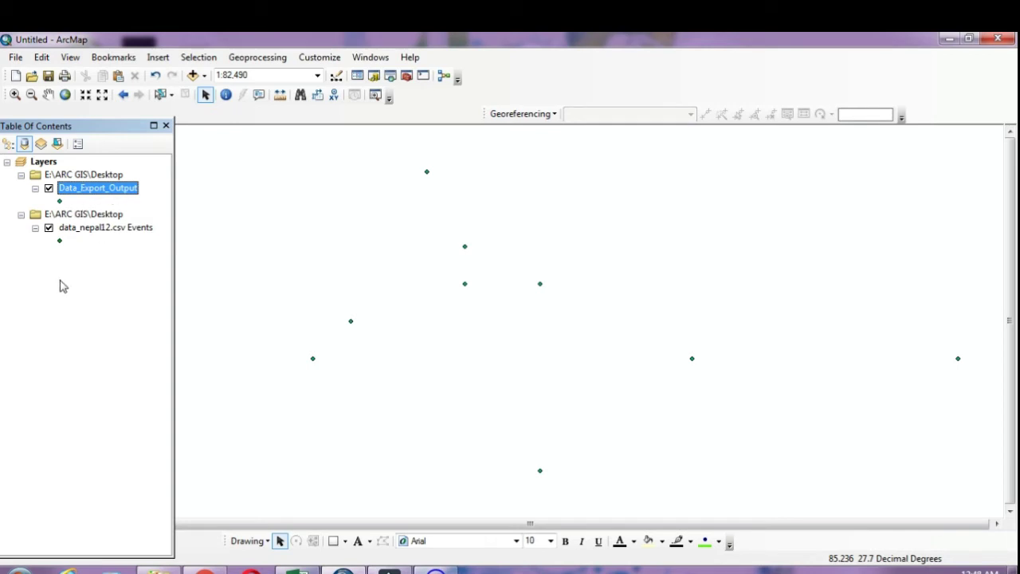
right_click(99, 228)
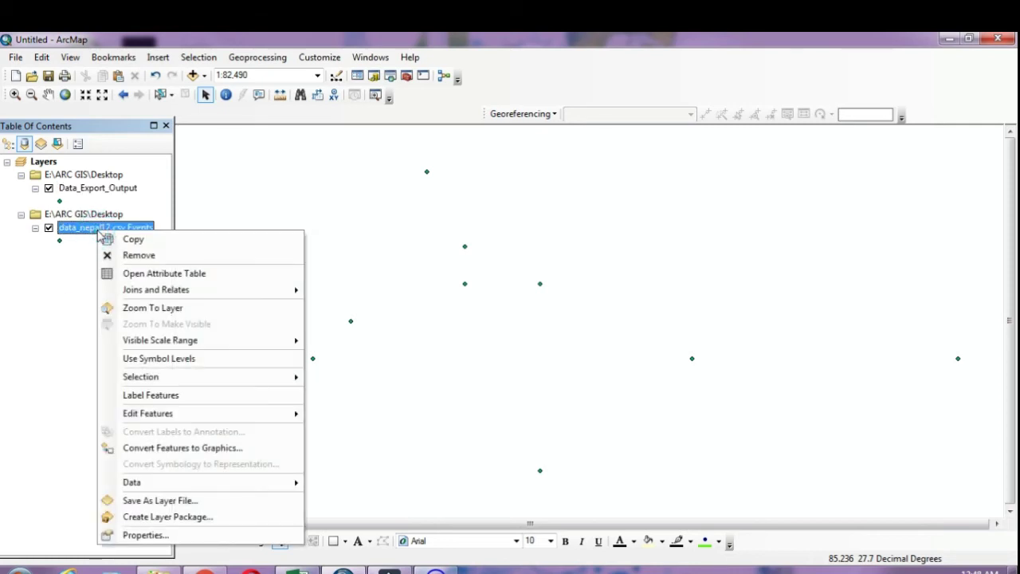
click(134, 257)
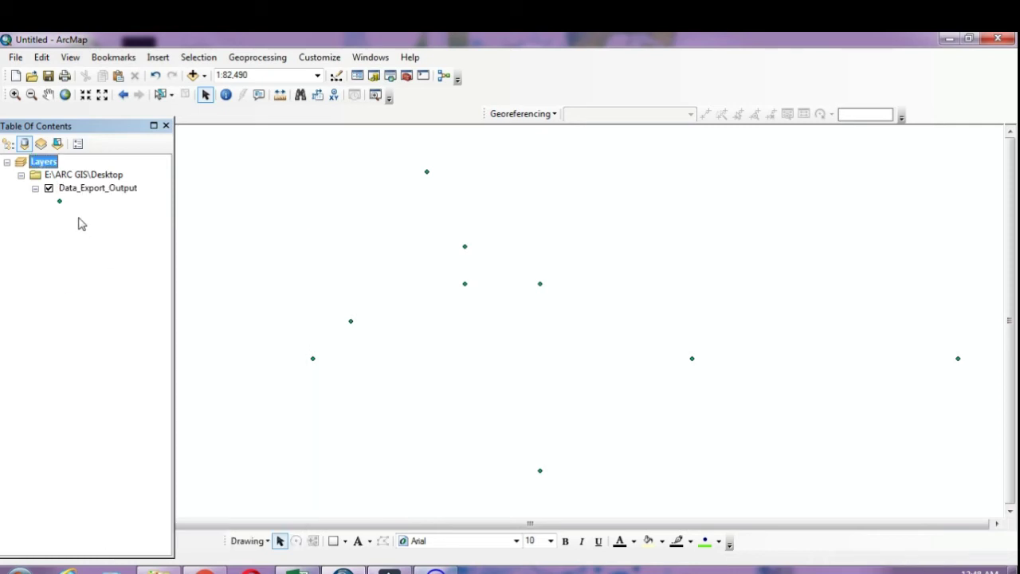
Open the attribute table of the Data_Export_Output layer and select the pH cell of the record with FID 4.
click(70, 188)
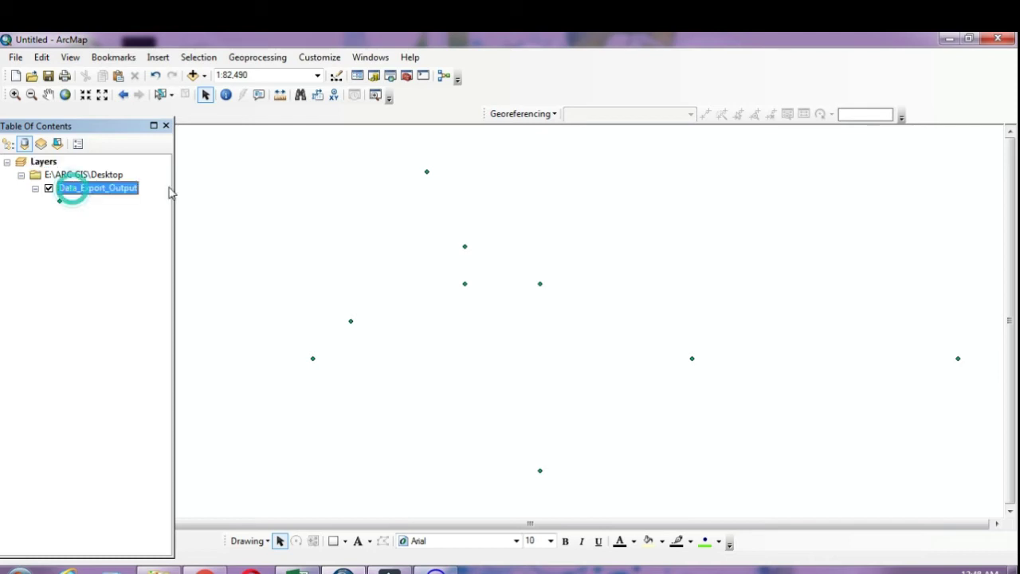
right_click(120, 192)
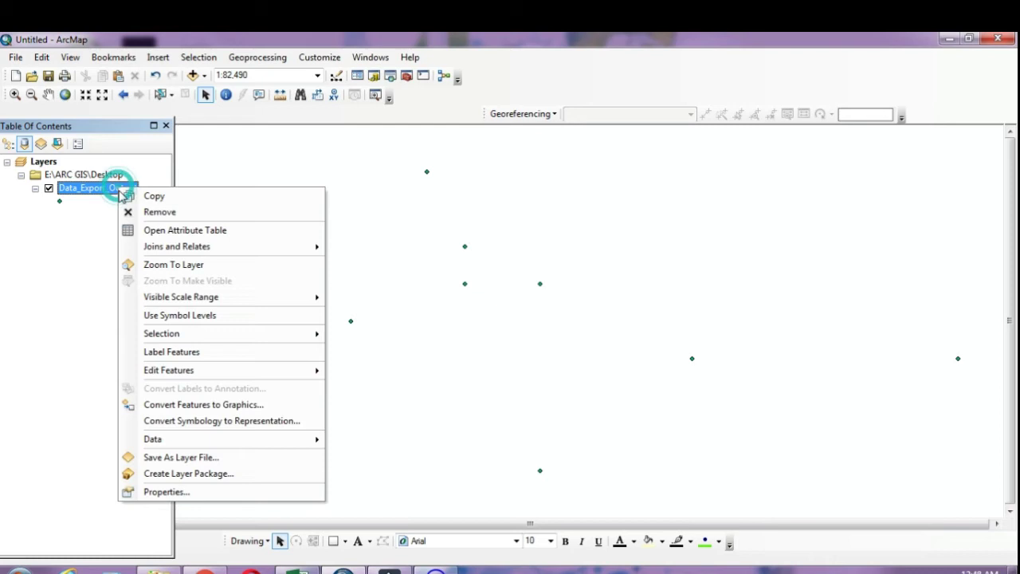
click(184, 230)
drag(540, 148, 439, 209)
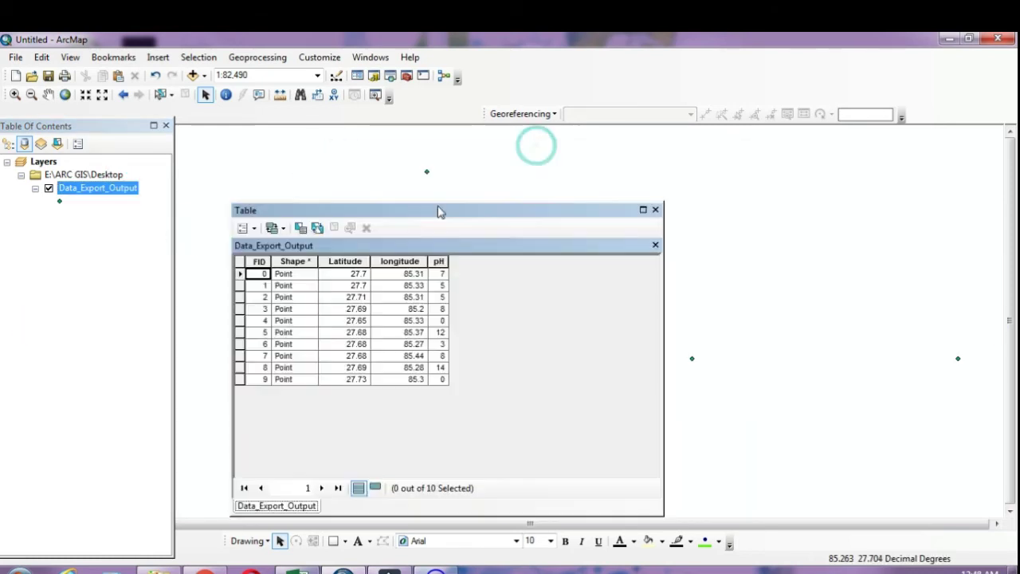
click(439, 321)
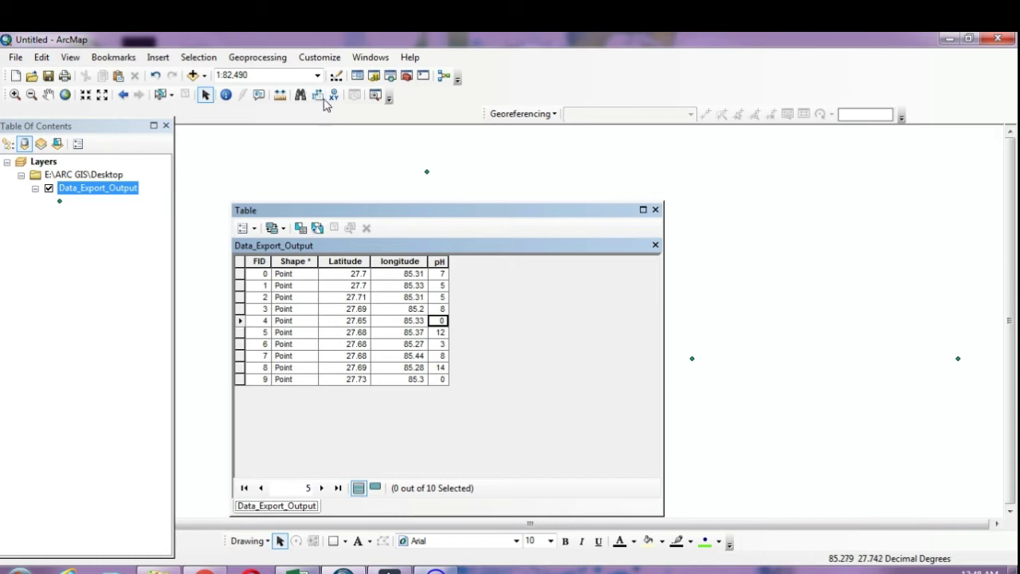
Display the Editor toolbar and place it in free space above the attribute table.
click(327, 60)
mouse_move(335, 72)
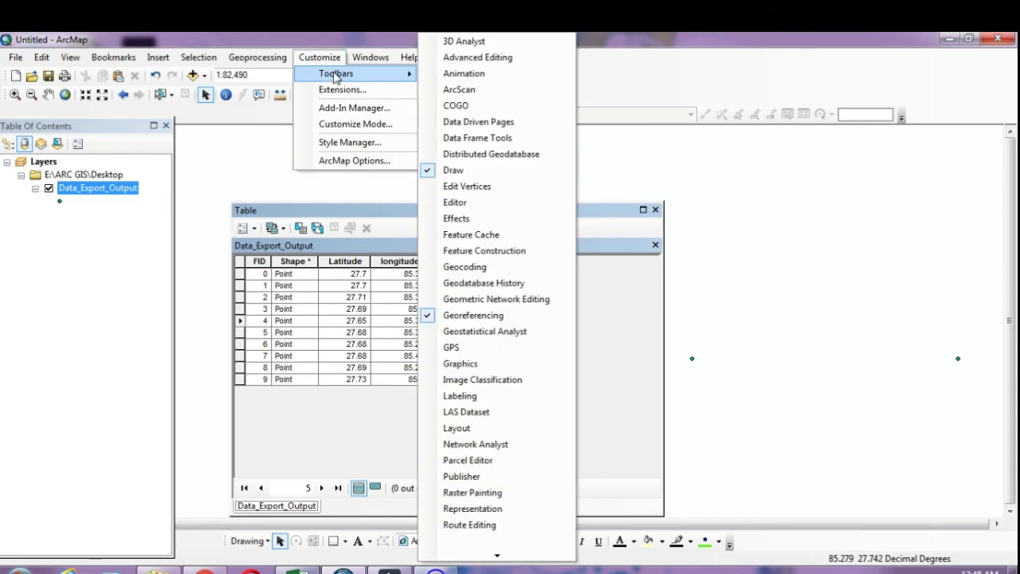
click(515, 202)
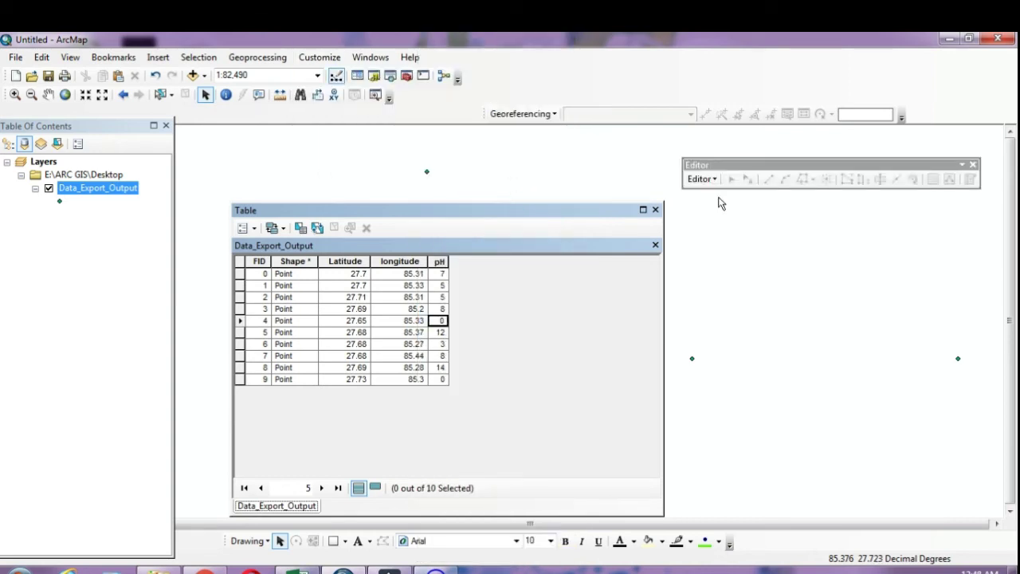
mouse_move(720, 167)
mouse_down()
mouse_move(725, 150)
mouse_move(703, 157)
mouse_up()
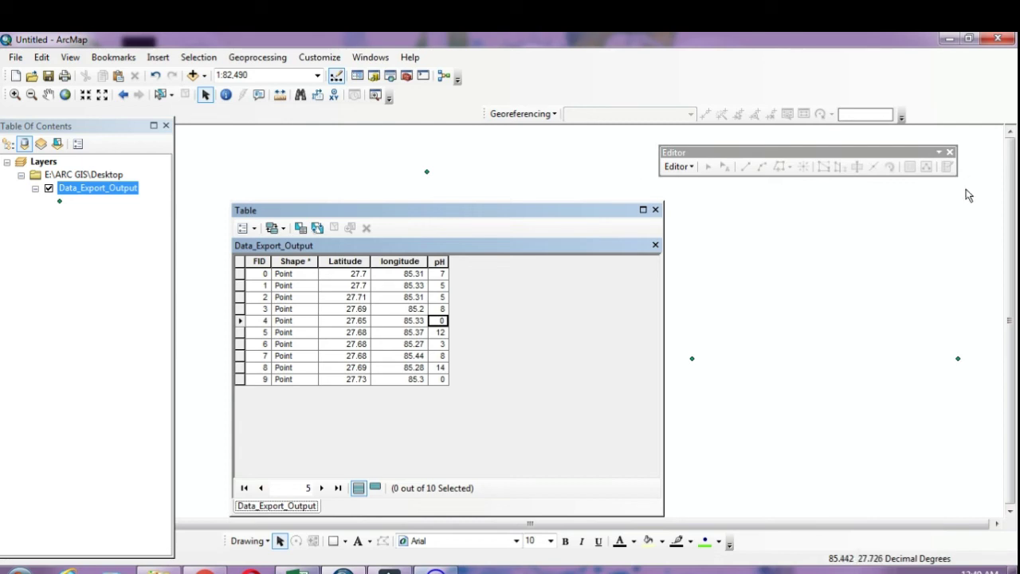
drag(899, 150, 871, 145)
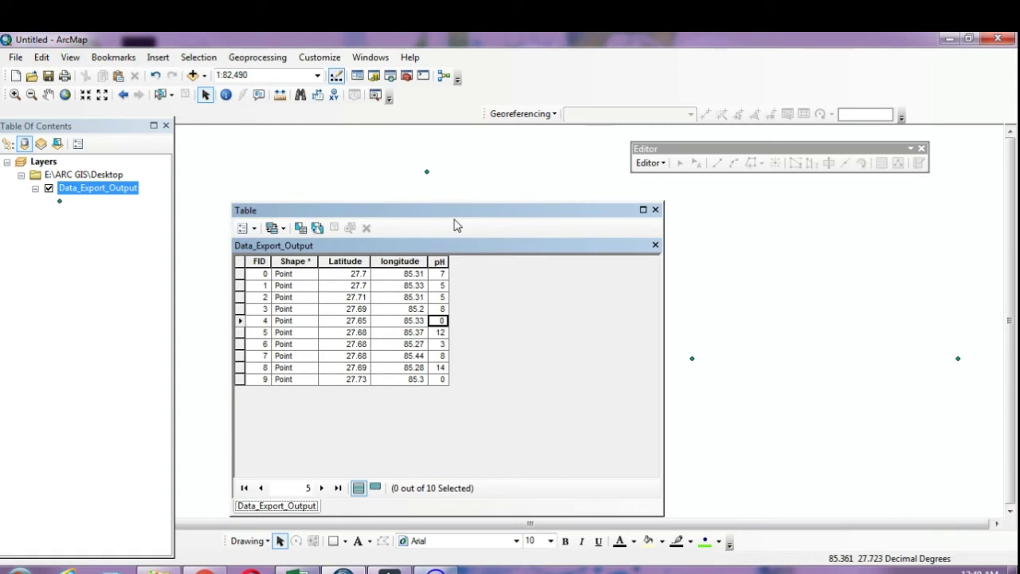
Start an edit session and delete the record with FID 4 from the Data_Export_Output table.
click(652, 163)
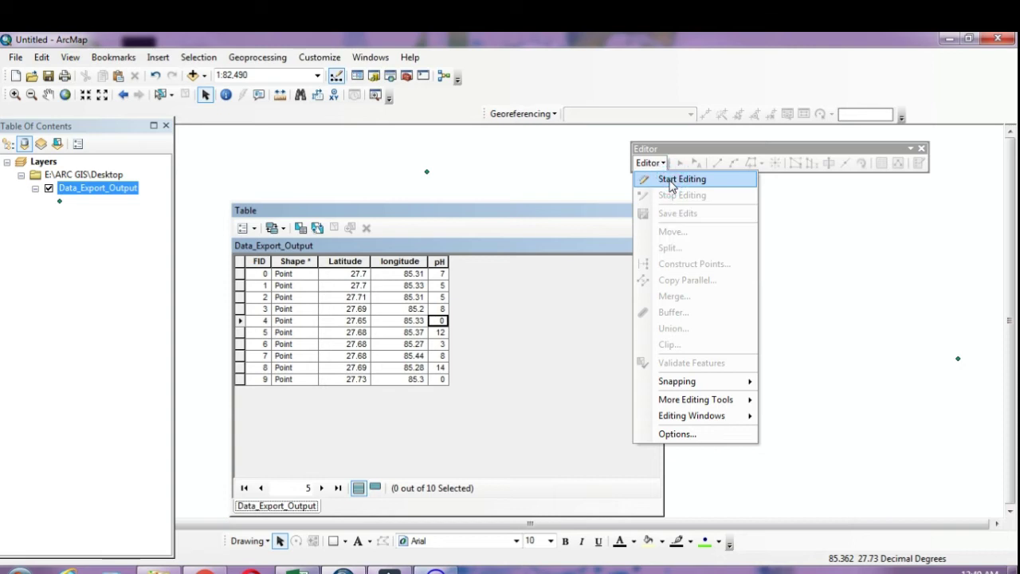
click(671, 186)
drag(524, 214, 510, 195)
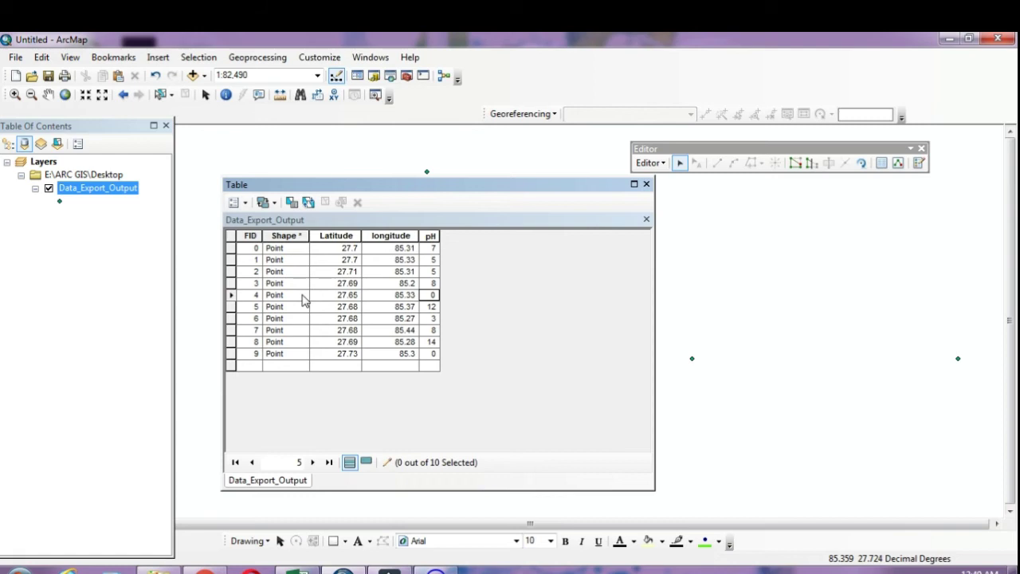
click(230, 296)
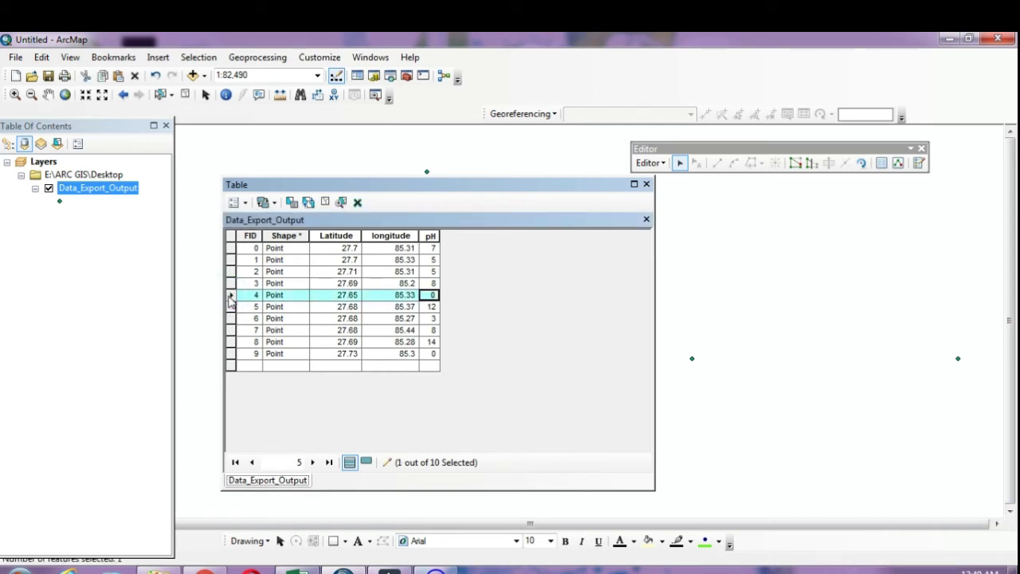
click(357, 203)
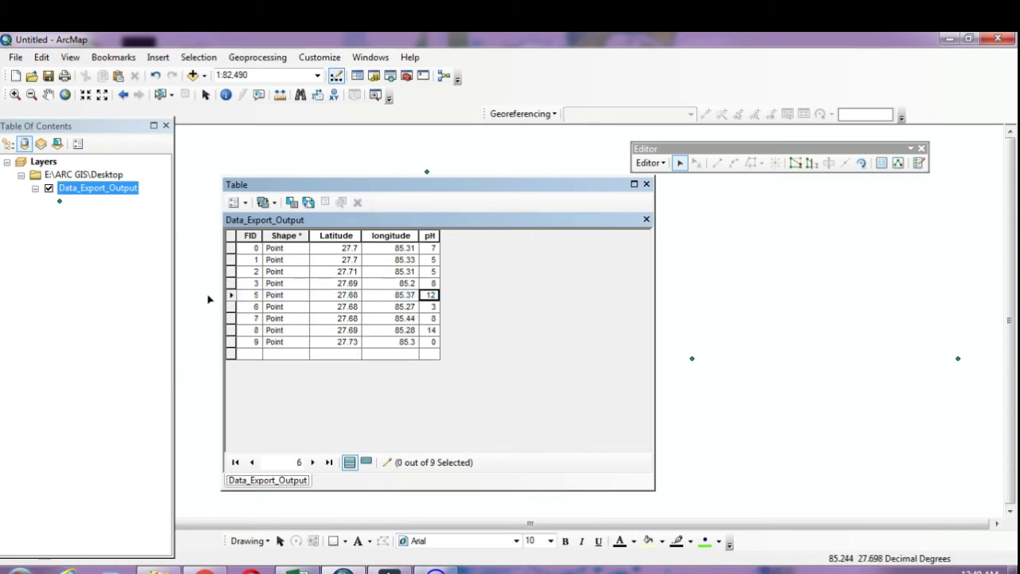
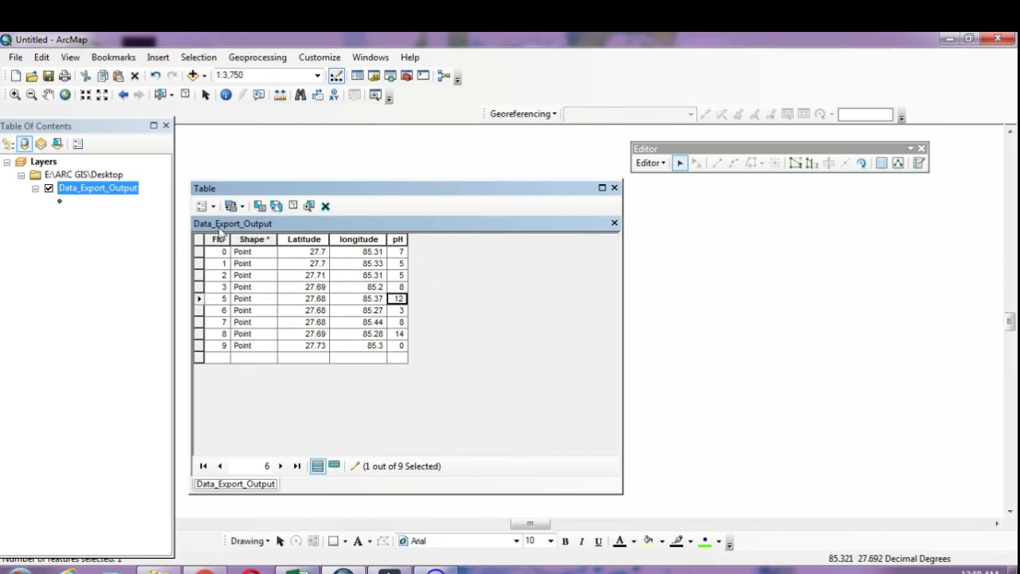
Check whether a field can be added during editing, then save the edits and stop the edit session.
click(207, 211)
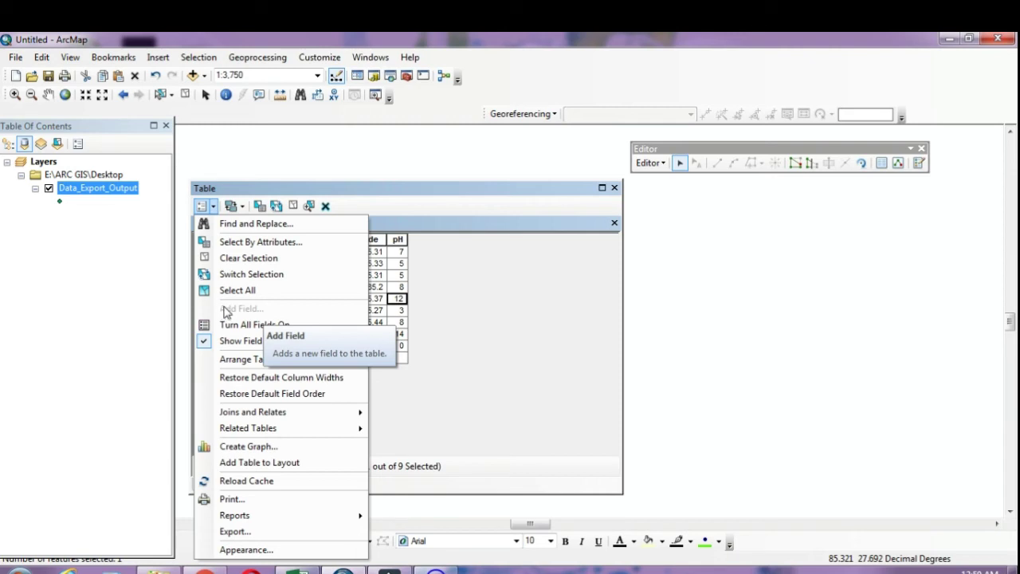
click(433, 316)
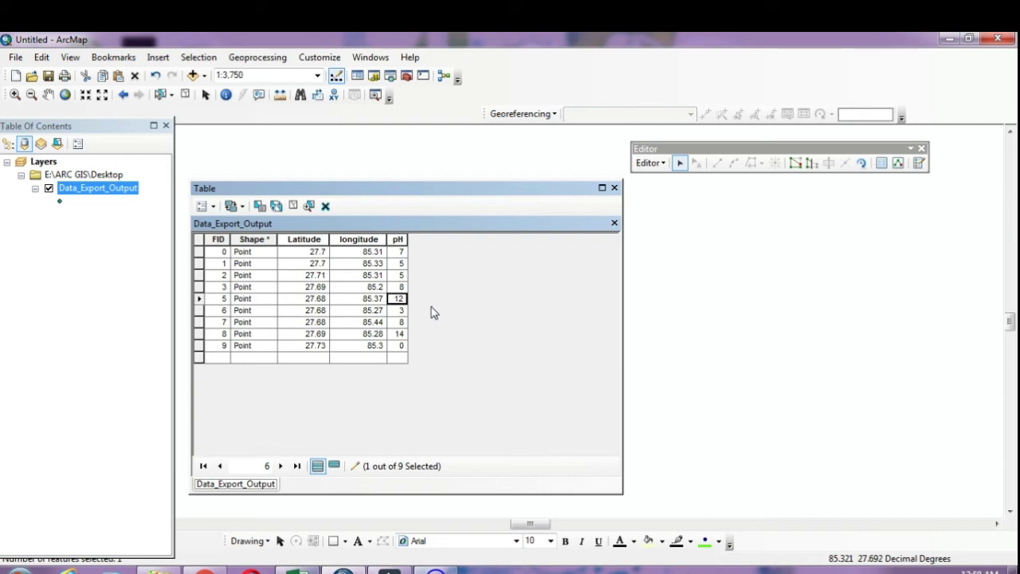
click(651, 163)
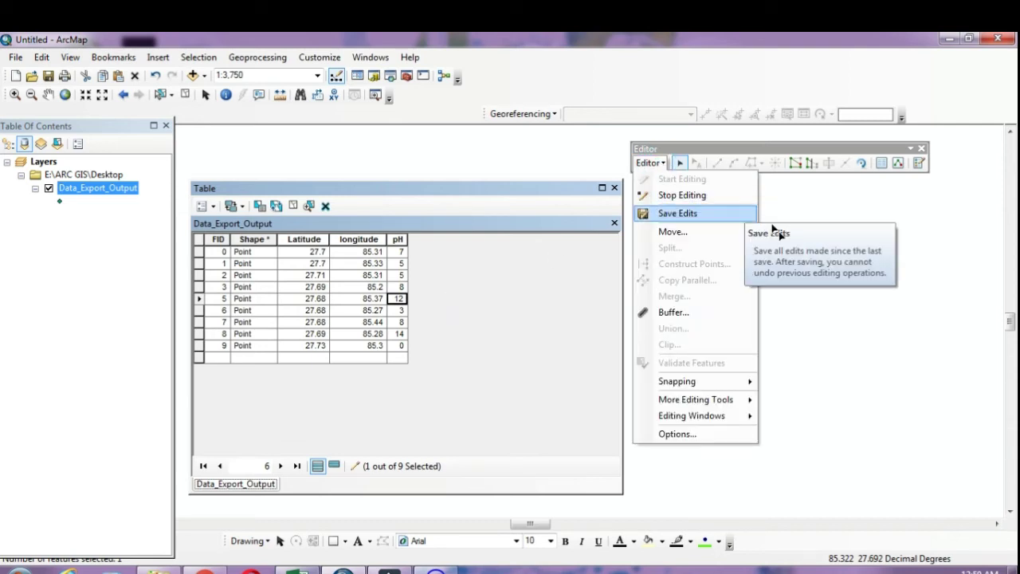
click(718, 212)
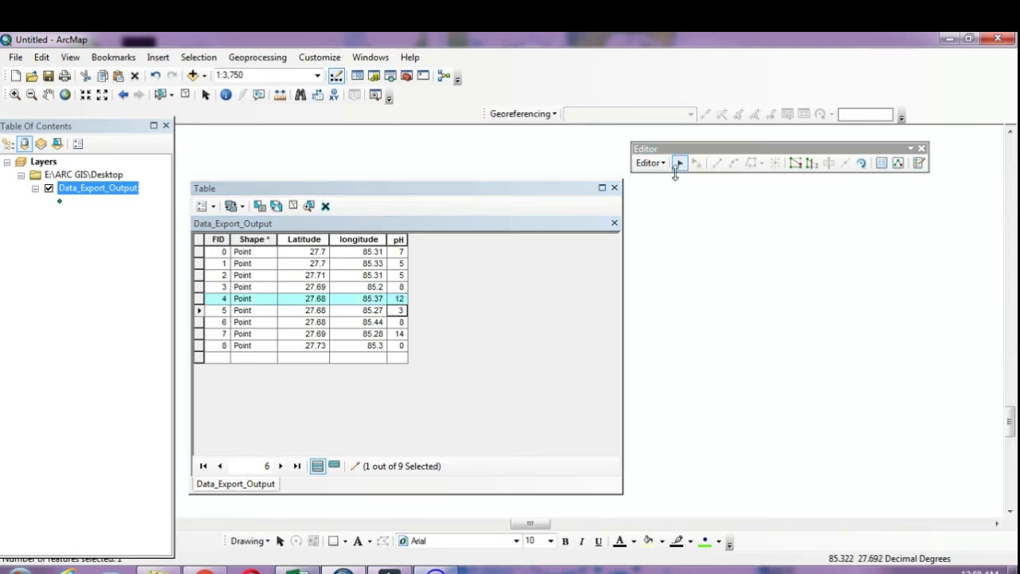
click(651, 163)
click(667, 197)
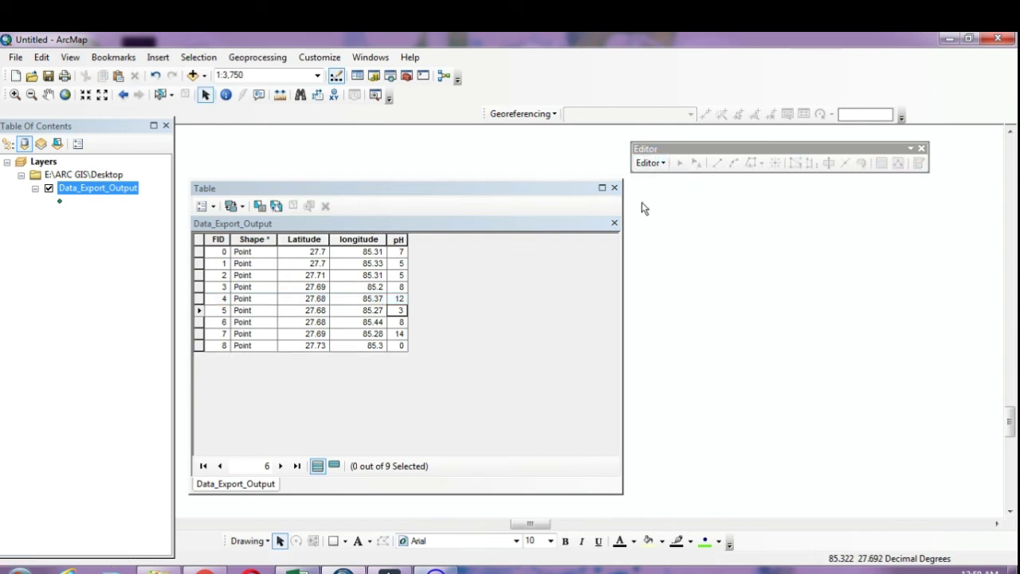
Add a Long Integer field named temp with precision 4 to the Data_Export_Output attribute table.
click(206, 207)
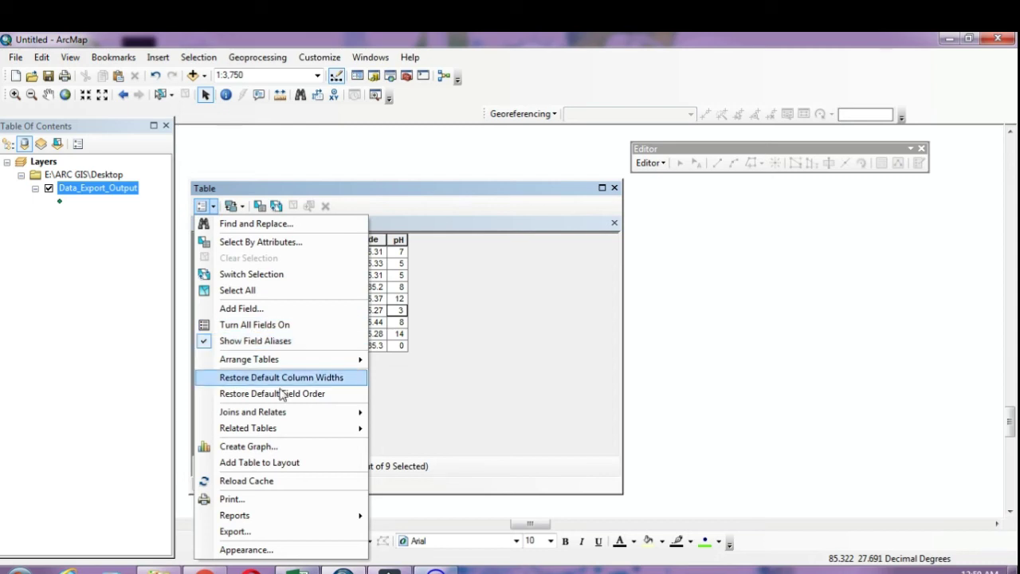
click(239, 309)
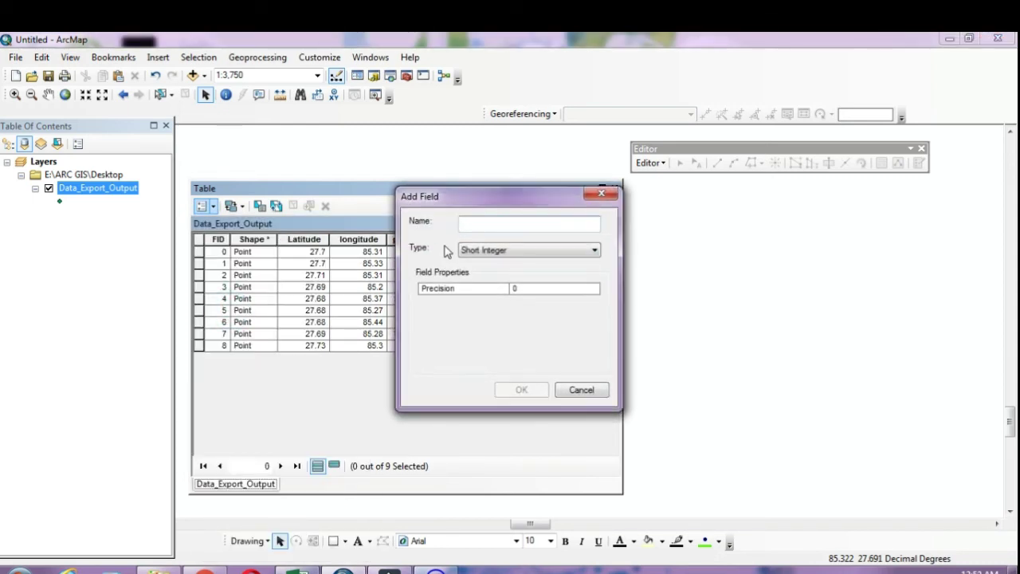
click(573, 226)
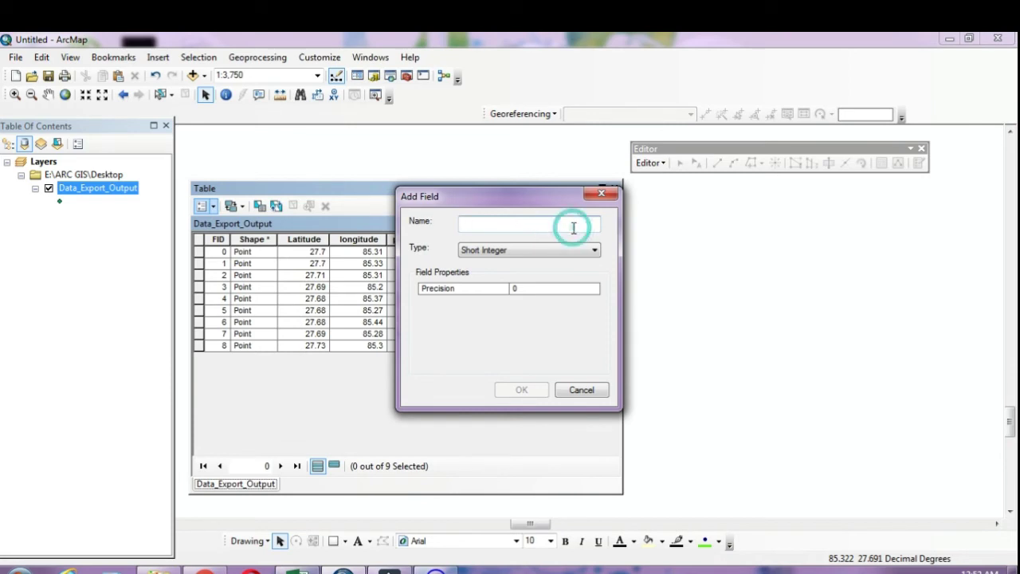
text(tr)
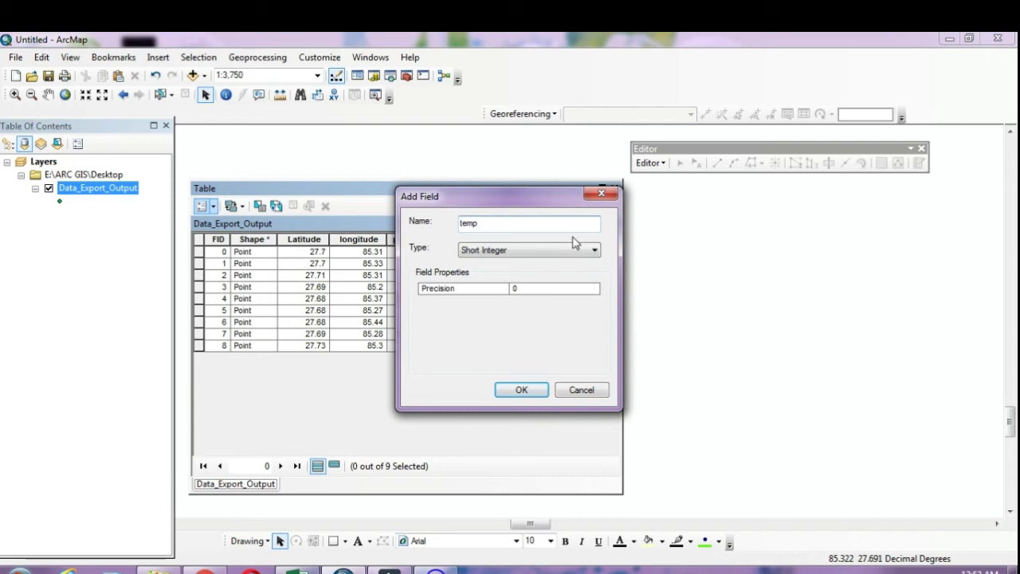
click(562, 248)
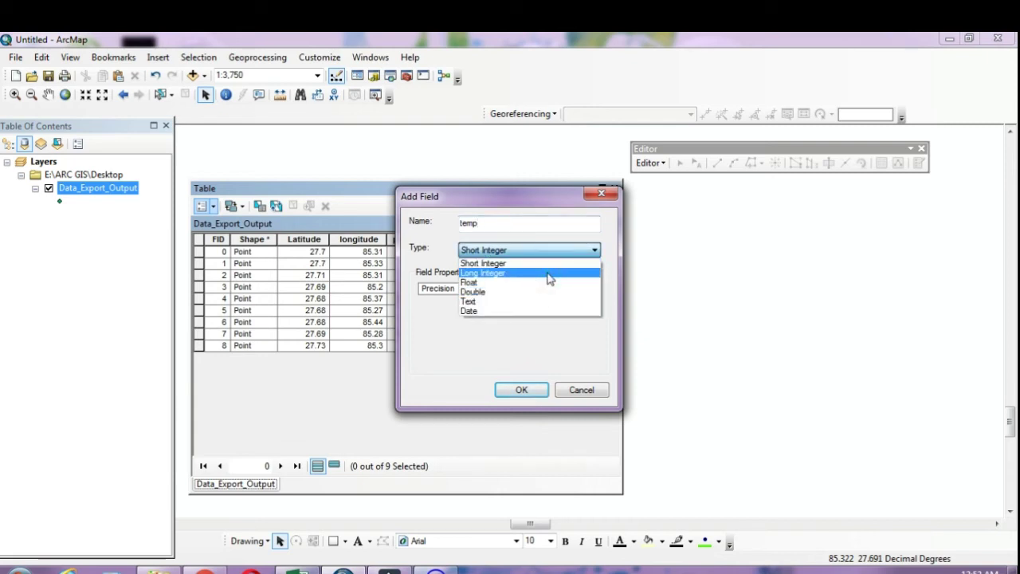
click(549, 279)
click(528, 289)
text(4)
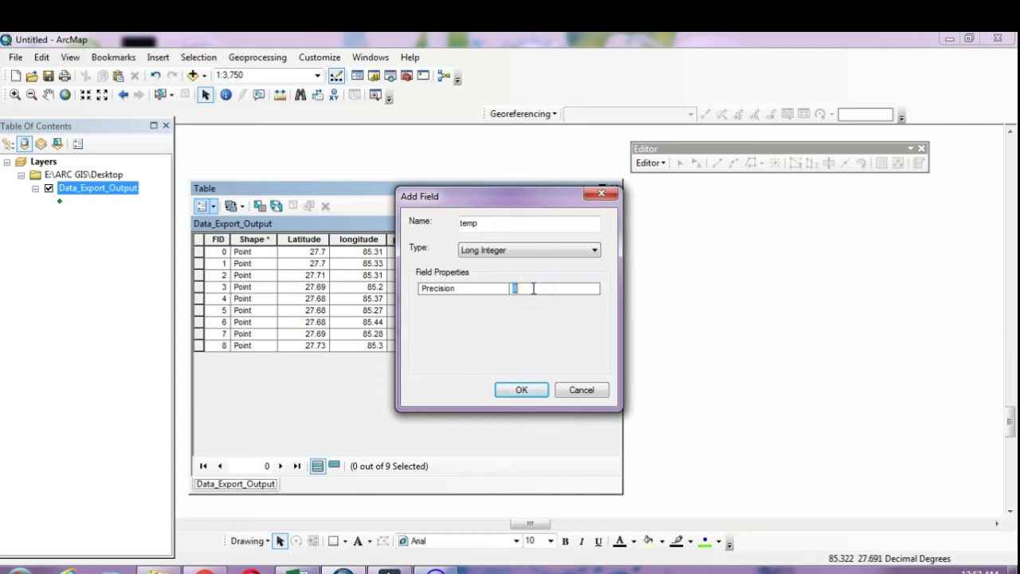
click(523, 389)
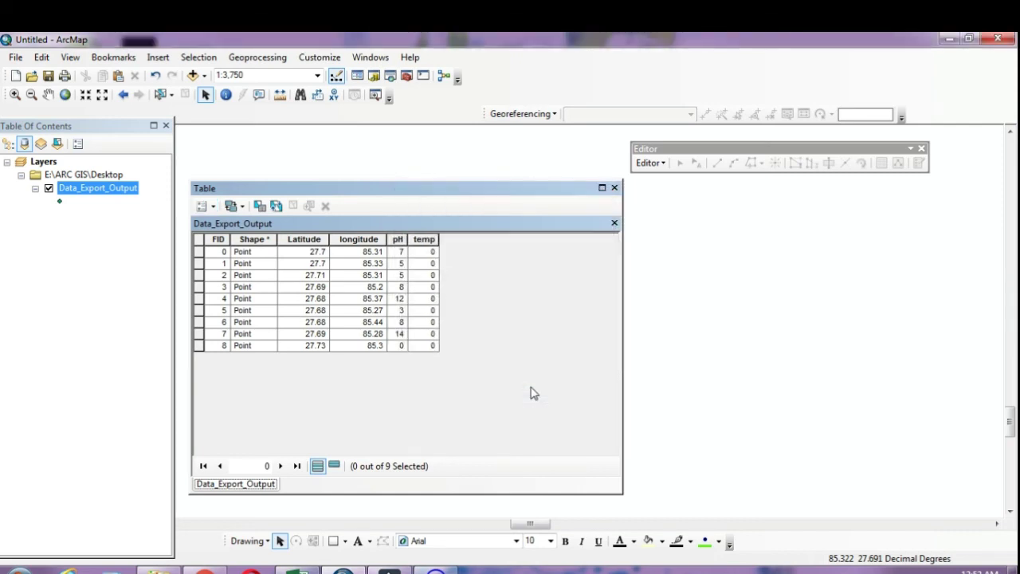
Start an edit session and set the temp values of the records with FID 0 and 1 to 2 and 34.
click(427, 239)
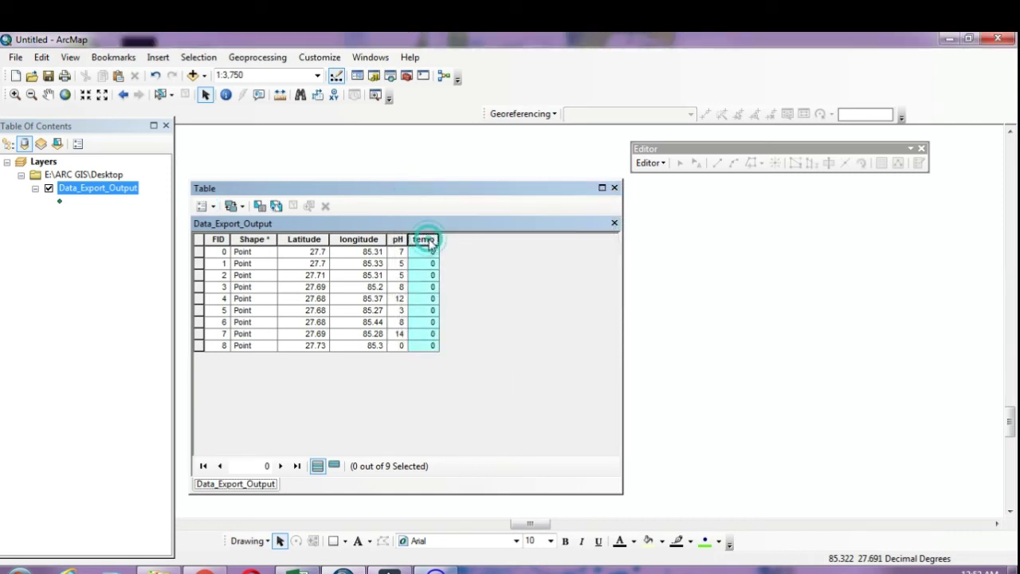
click(429, 252)
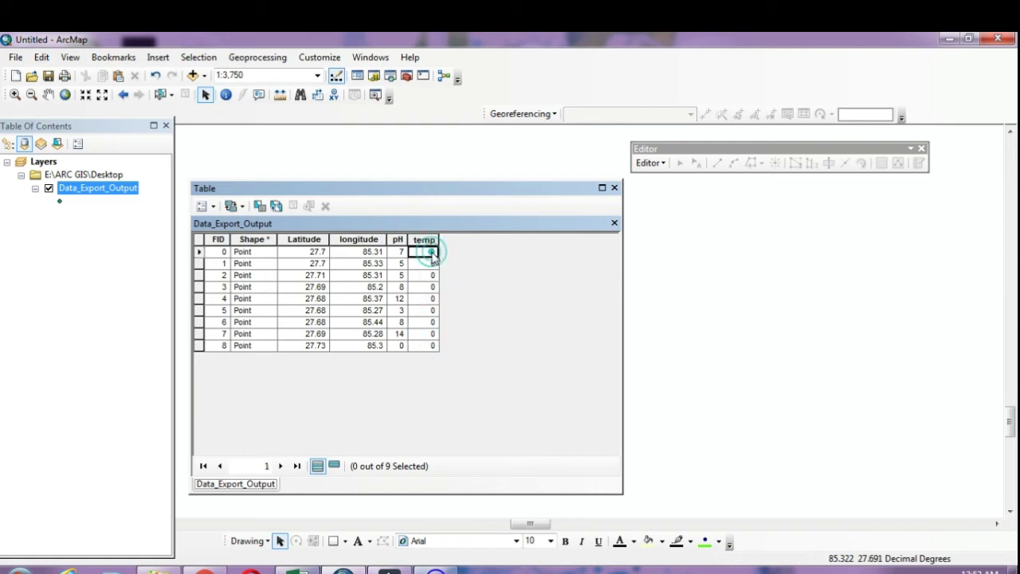
click(655, 163)
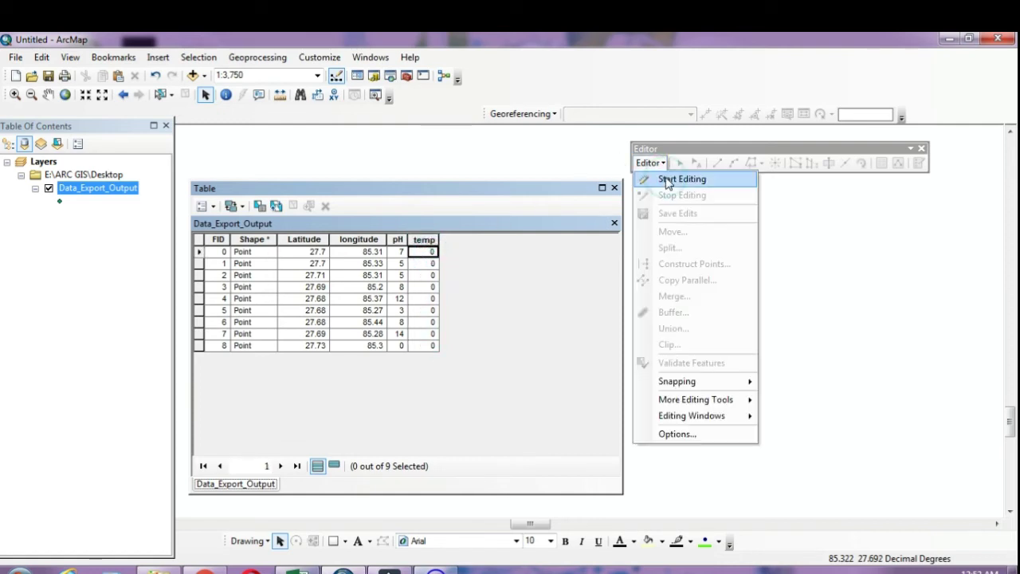
click(668, 179)
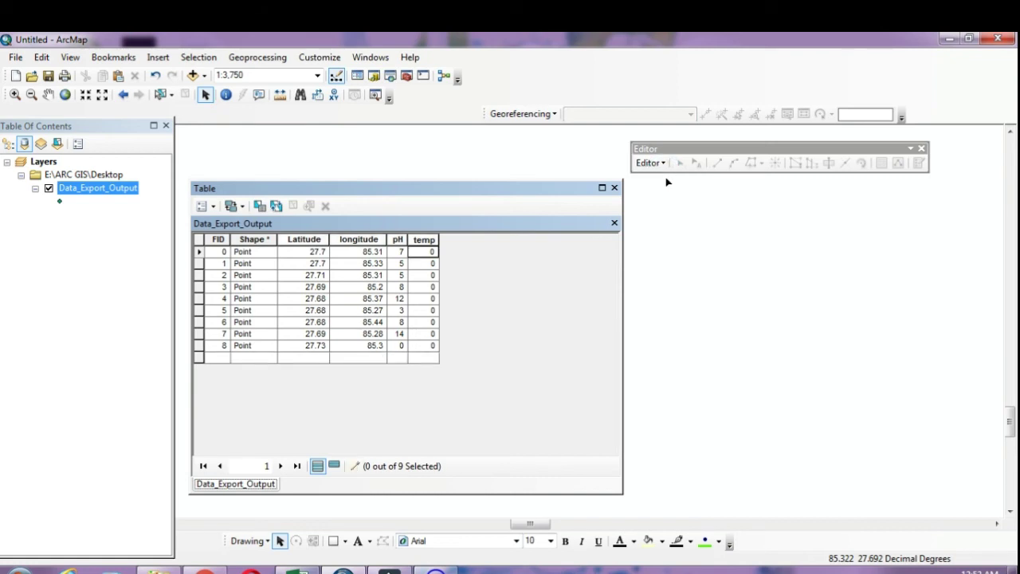
click(430, 252)
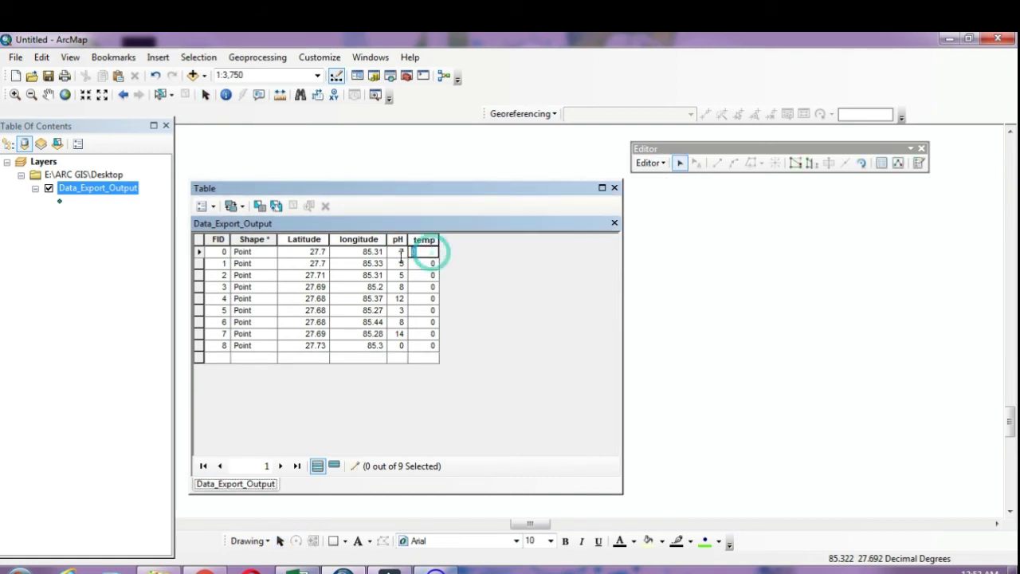
text(2)
click(424, 263)
text(34)
Set temp to 32, 21, 25, 12 and 160 for the records with FID 2, 4, 5, 6 and 7.
click(425, 274)
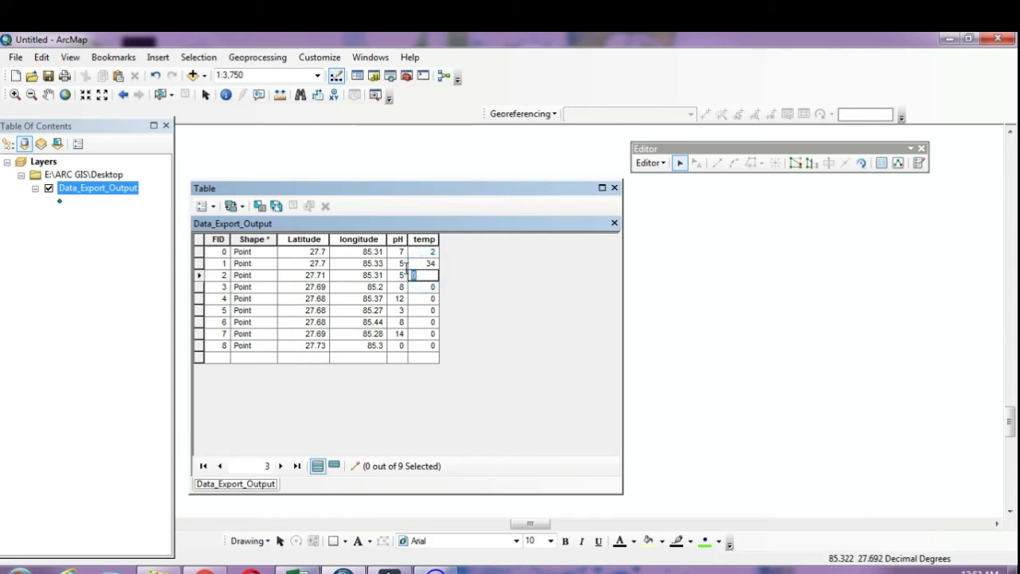
text(32)
key(Return)
key(Return)
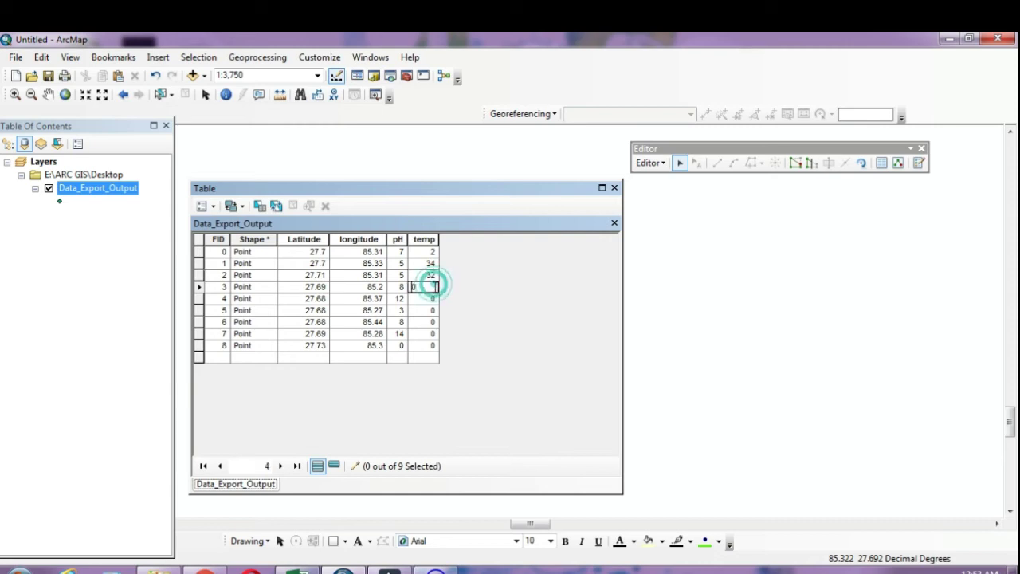
text(21)
click(429, 312)
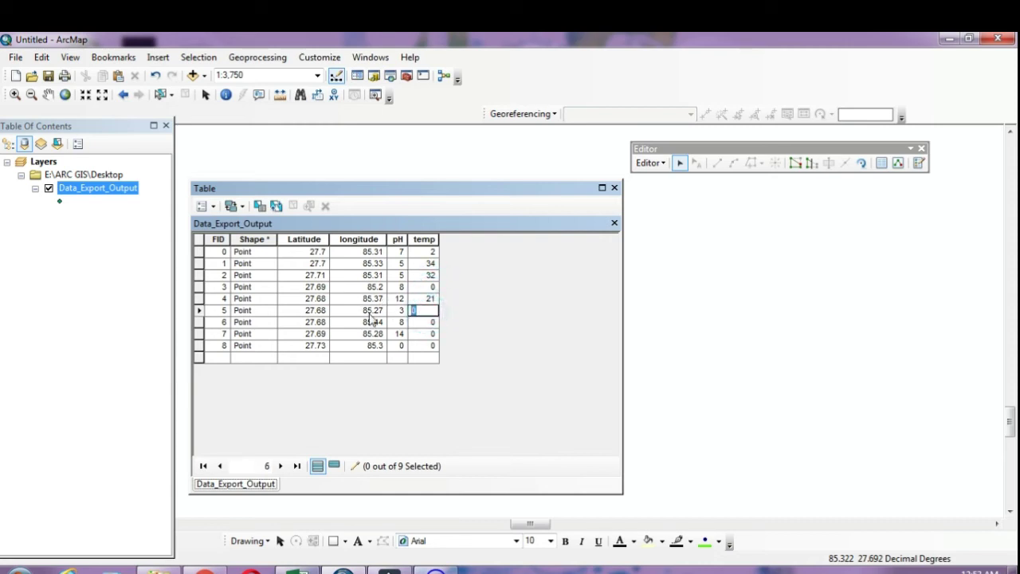
text(25)
click(430, 321)
text(12)
click(433, 332)
text(10)
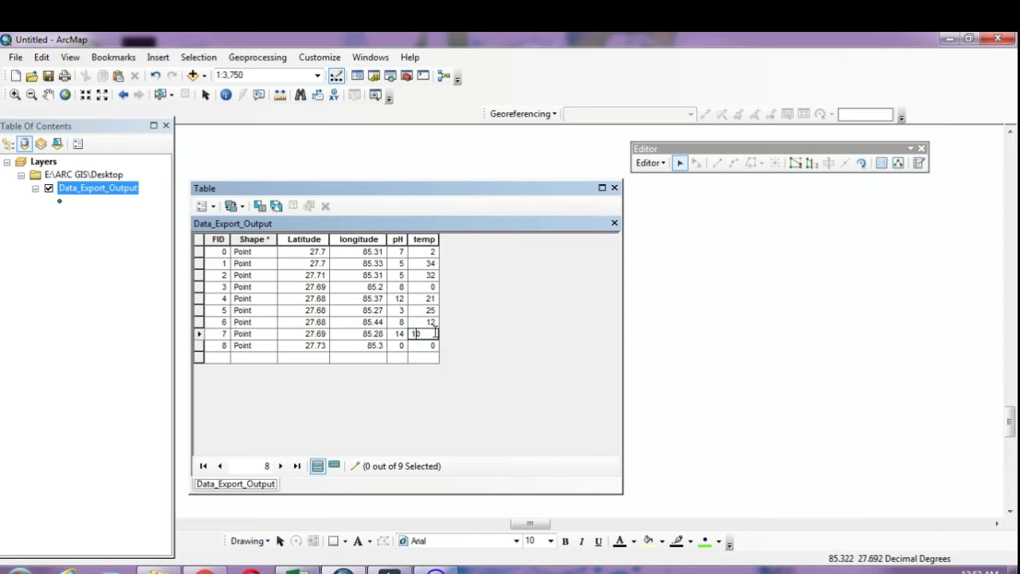
Correct temp to 21 for FID 0 and 16 for FID 7, and set it to 12 for FID 8.
click(430, 252)
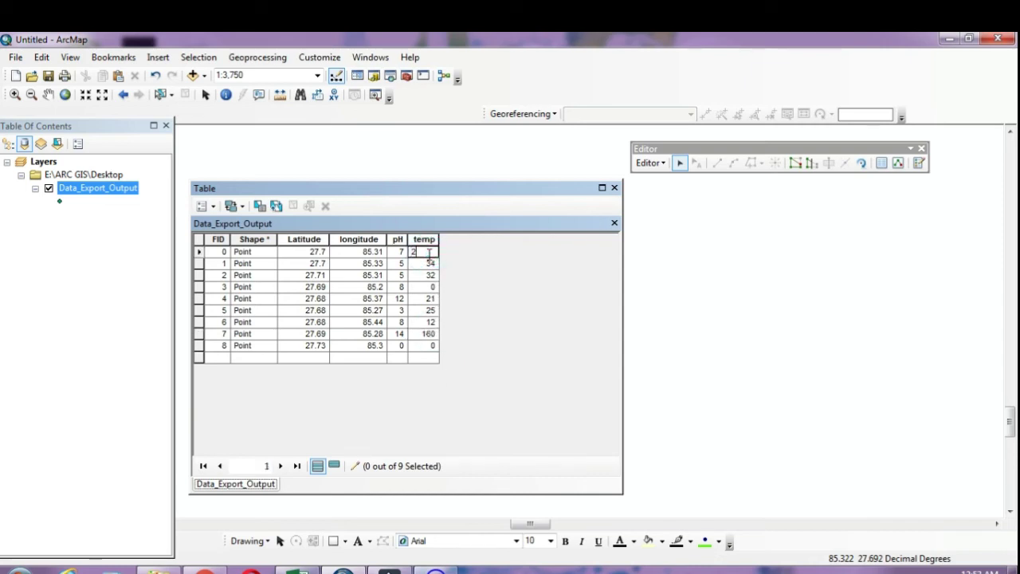
text(21)
click(435, 336)
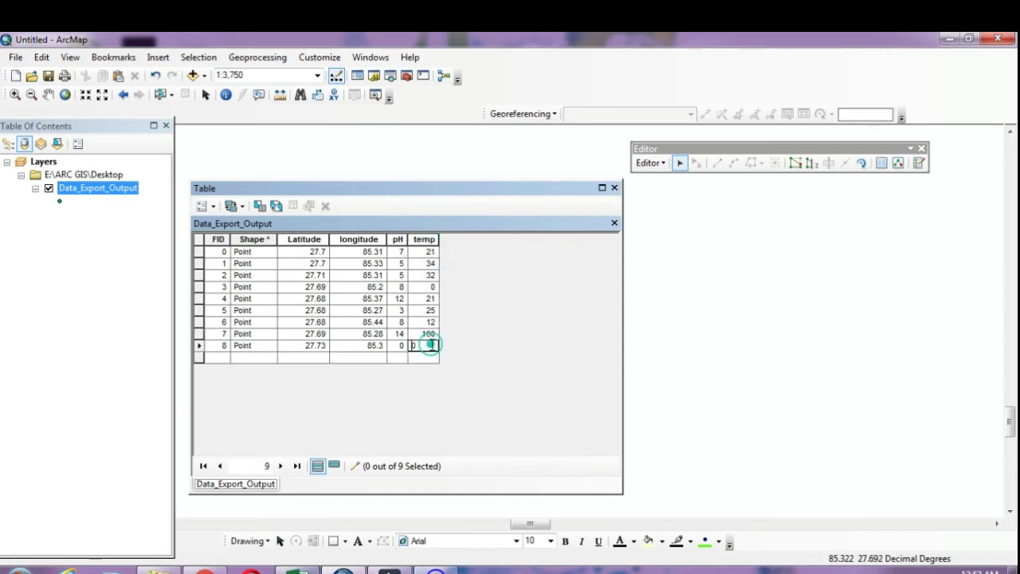
key(BackSpace)
click(435, 348)
click(430, 348)
click(388, 405)
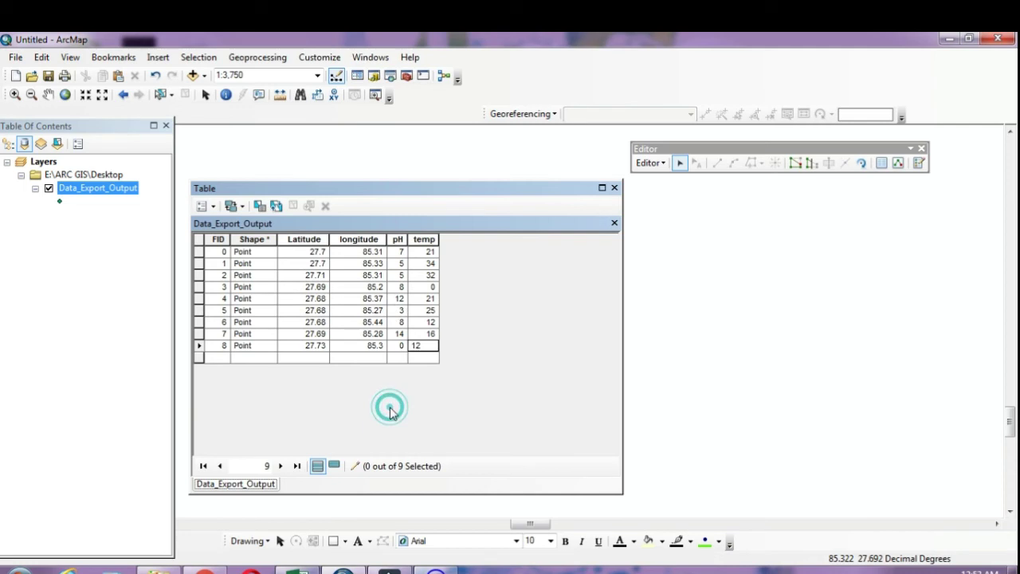
click(448, 360)
click(368, 335)
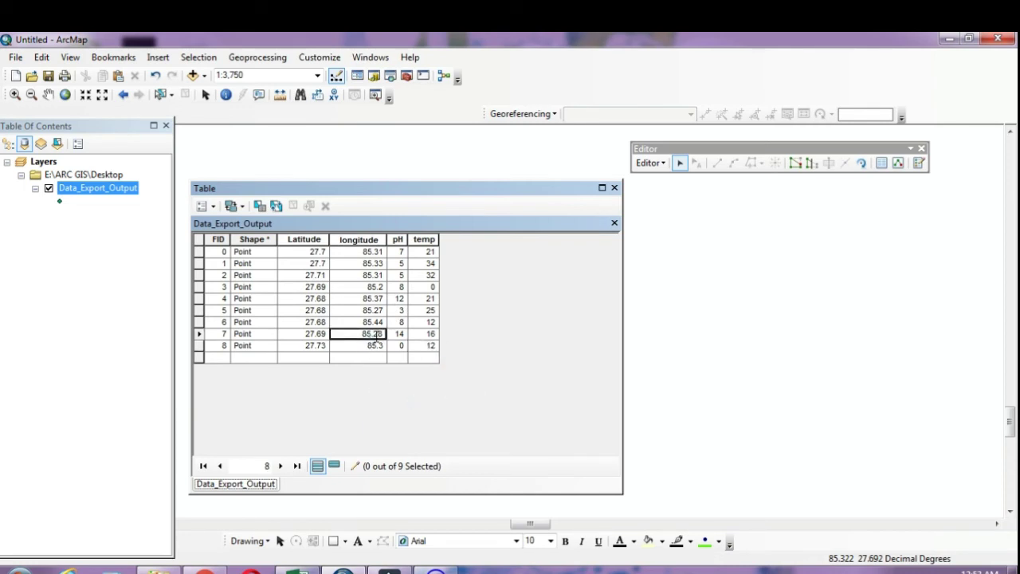
click(436, 375)
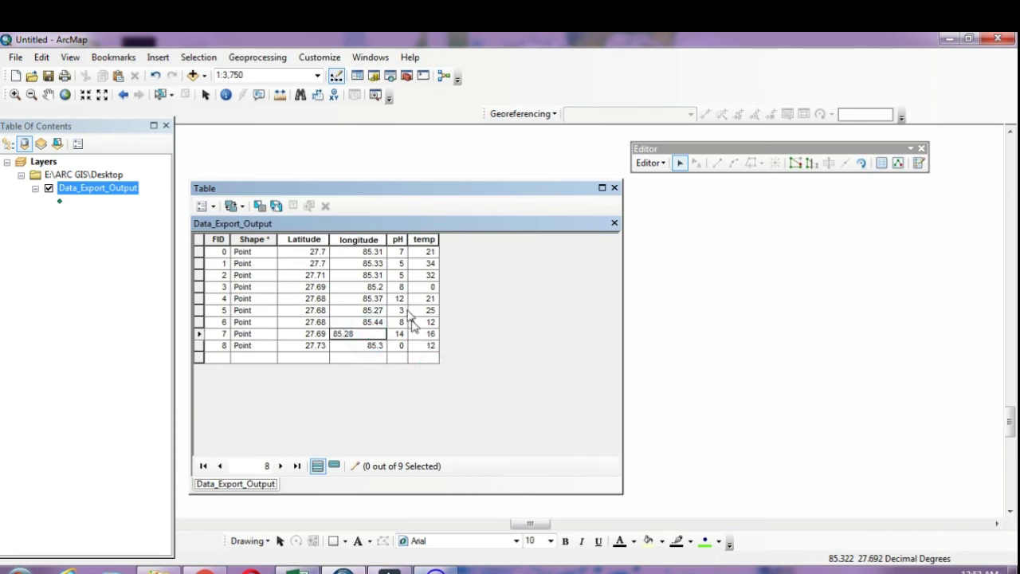
click(372, 349)
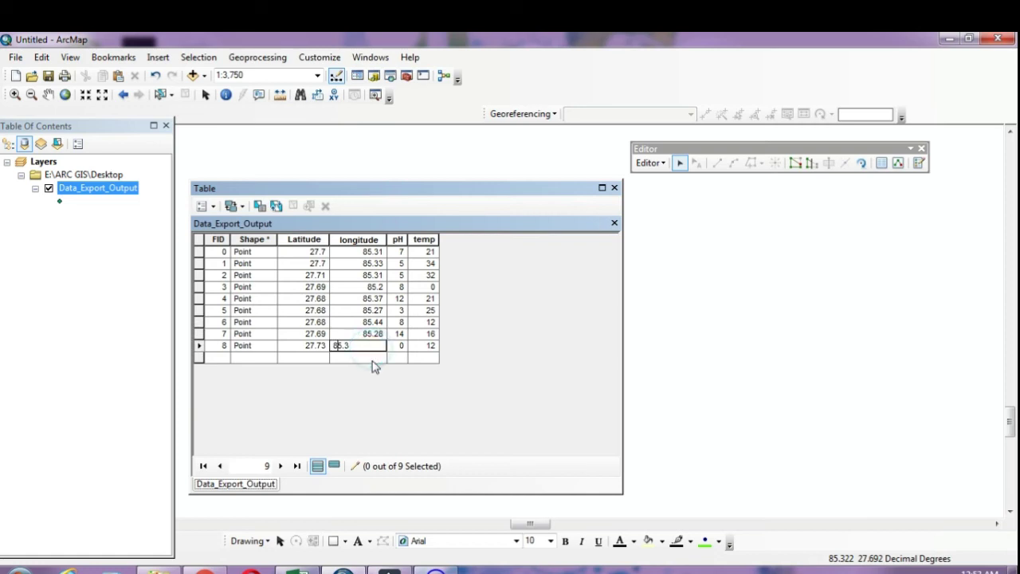
click(424, 357)
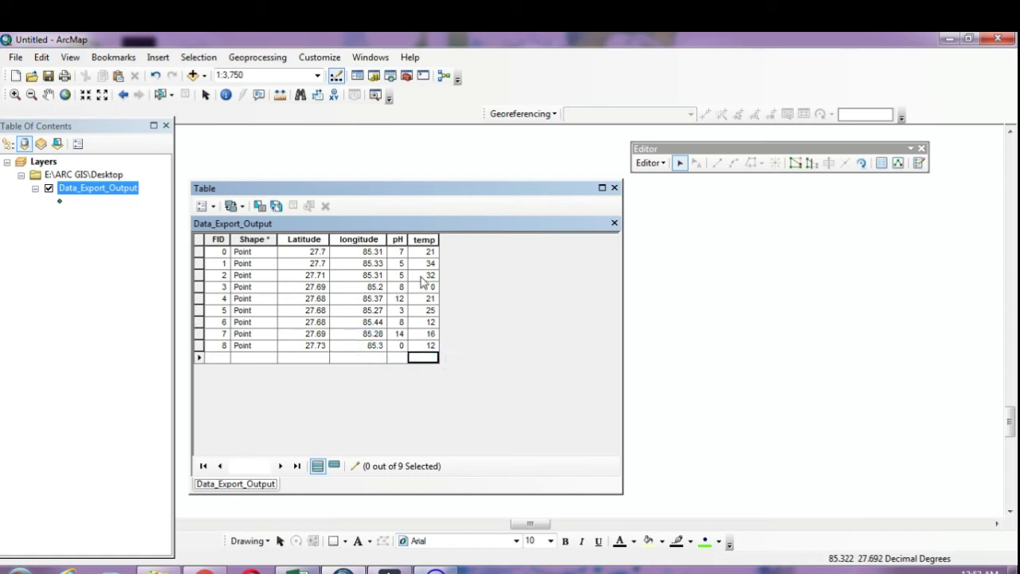
click(469, 277)
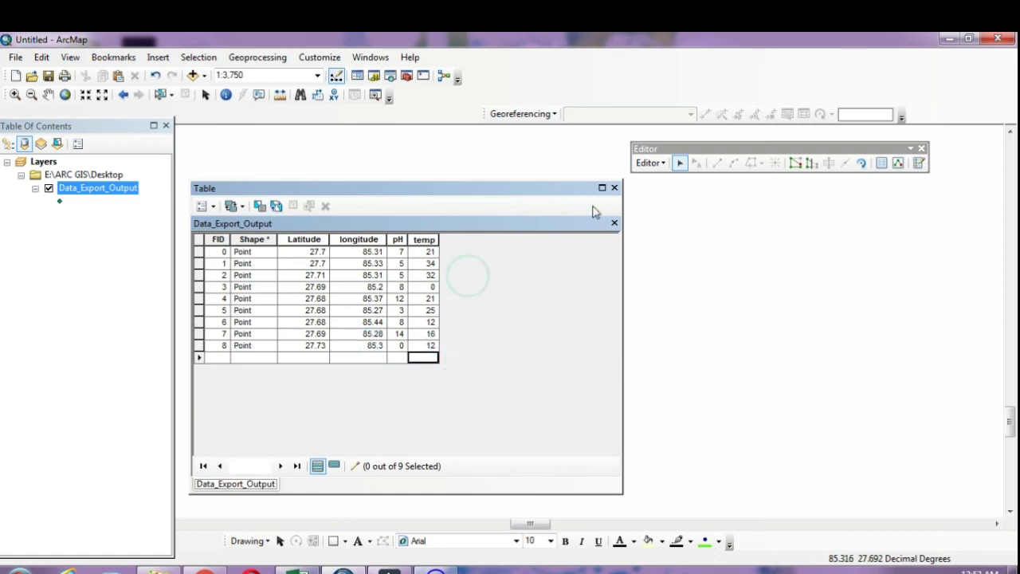
Stop the edit session, keeping the entered temp values, and close the attribute table.
click(650, 163)
click(669, 195)
click(665, 165)
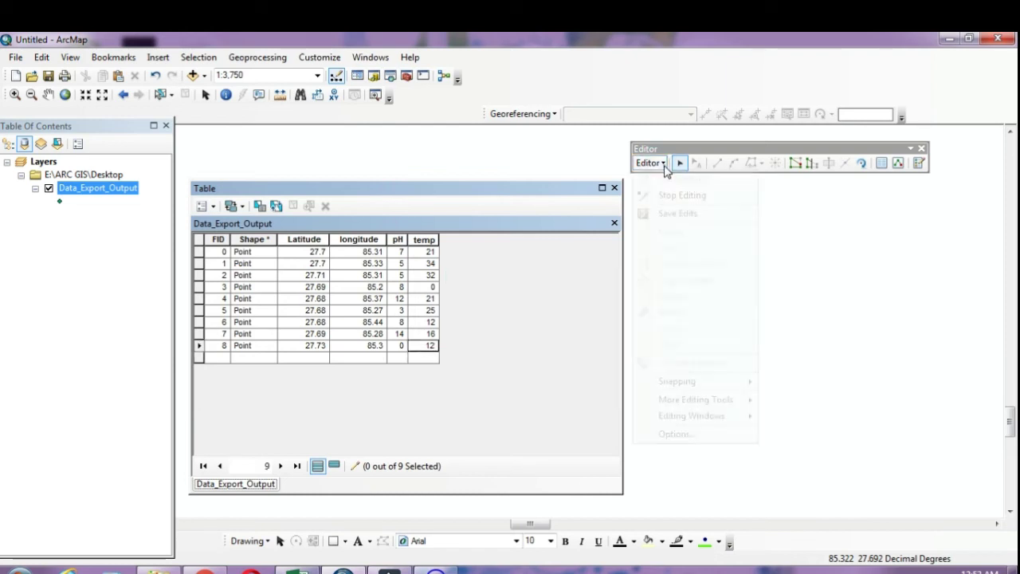
click(661, 197)
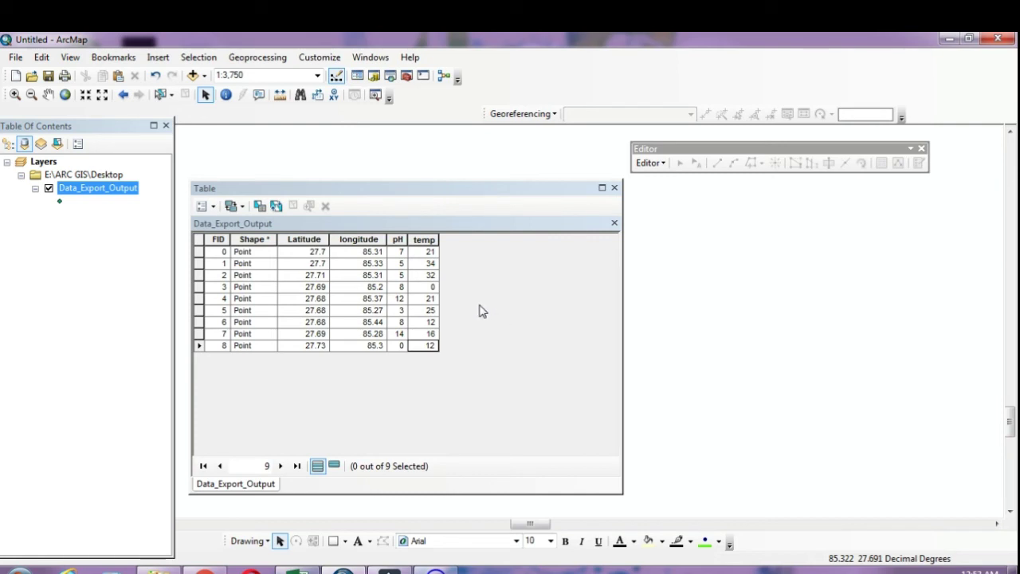
click(614, 187)
Zoom to the Data_Export_Output layer and examine how its points are distributed on the map.
right_click(74, 189)
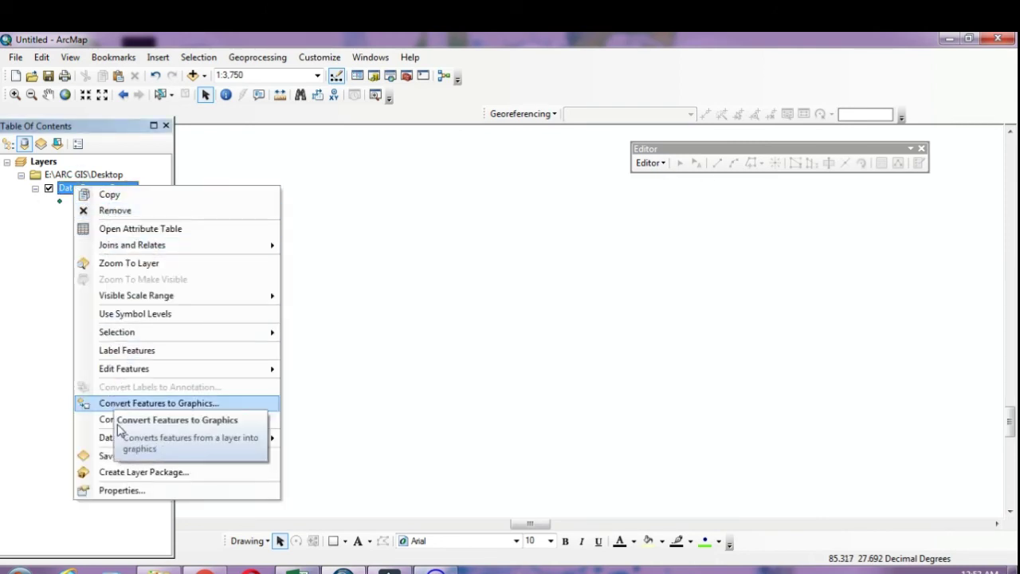
click(138, 263)
drag(376, 355, 398, 302)
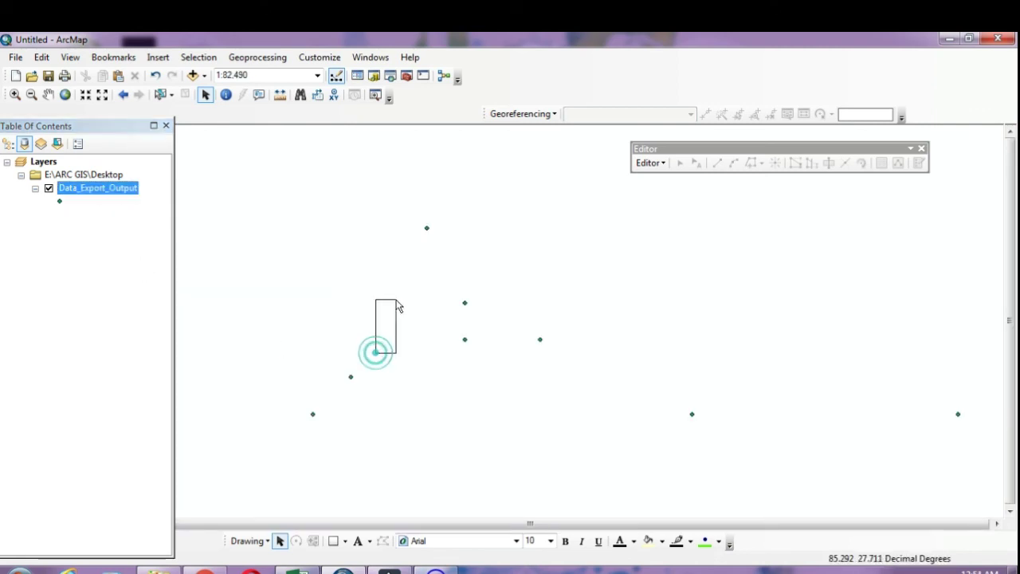
drag(393, 230, 739, 420)
drag(437, 230, 790, 444)
drag(880, 399, 934, 463)
drag(367, 303, 524, 441)
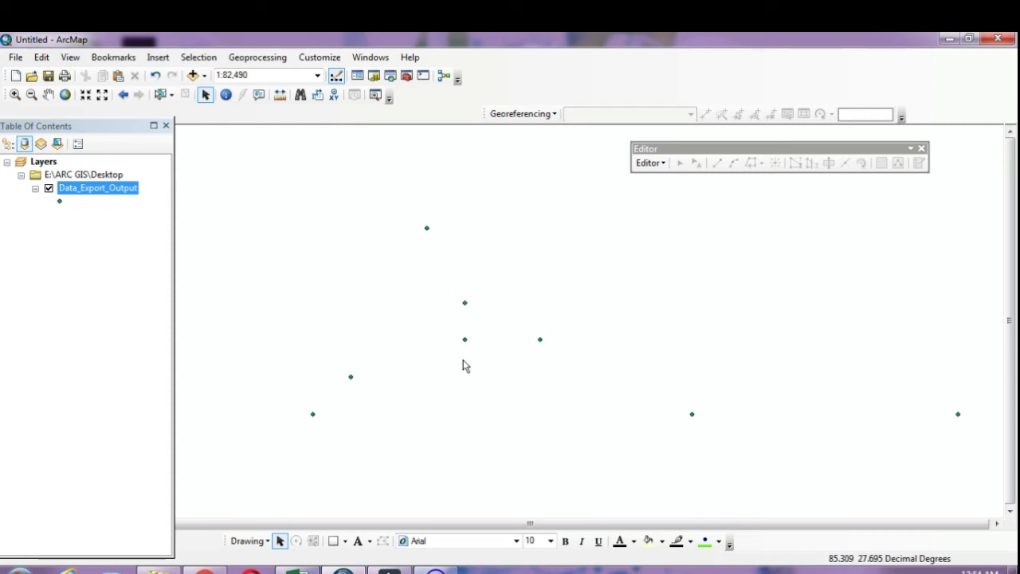
click(380, 196)
drag(829, 355, 1003, 513)
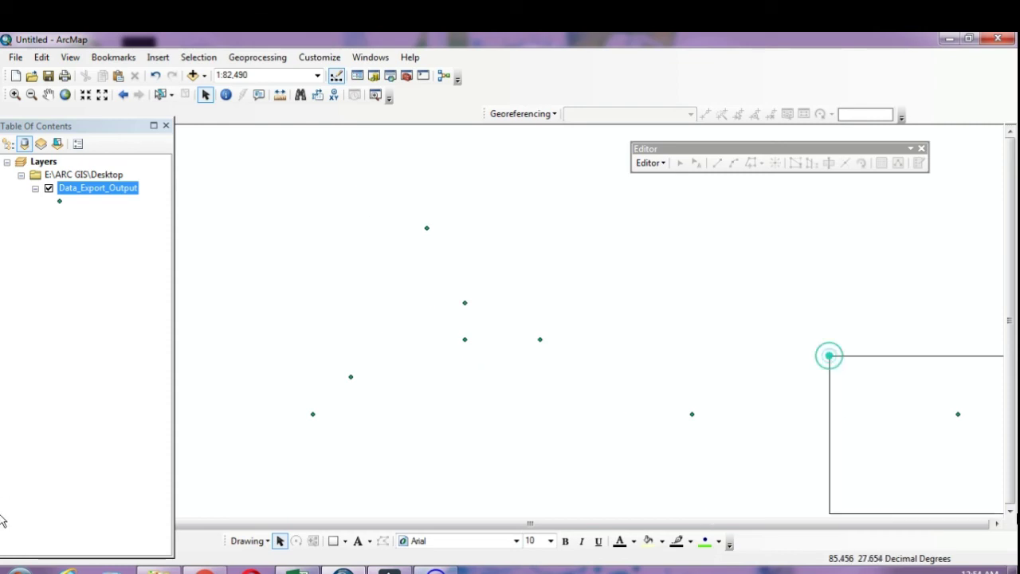
click(466, 316)
click(411, 238)
click(429, 209)
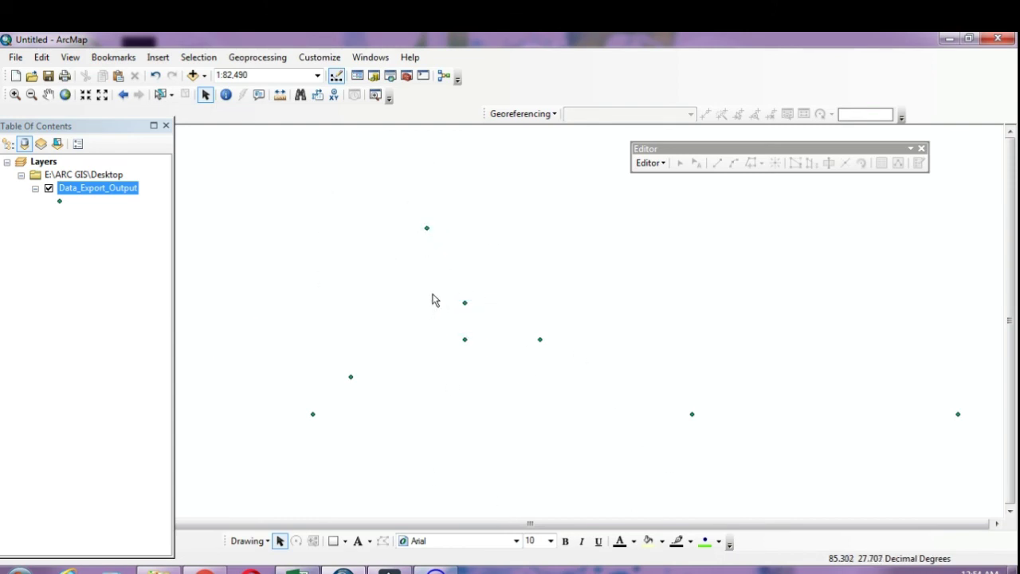
click(792, 369)
click(946, 383)
click(471, 313)
click(391, 218)
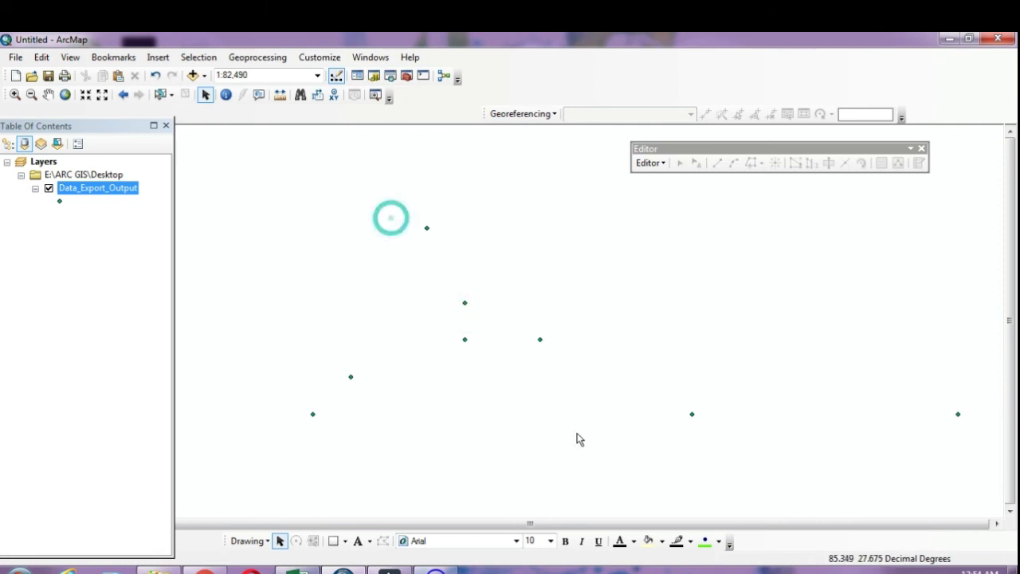
Change the Data_Export_Output layer's point symbol to Octagon 1 at size 20 and apply it.
right_click(101, 192)
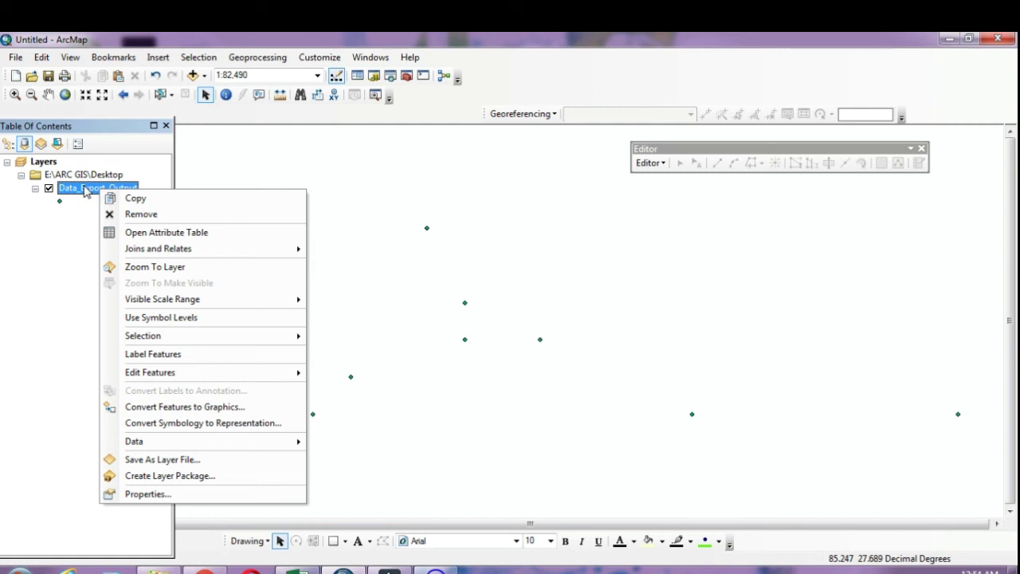
click(194, 493)
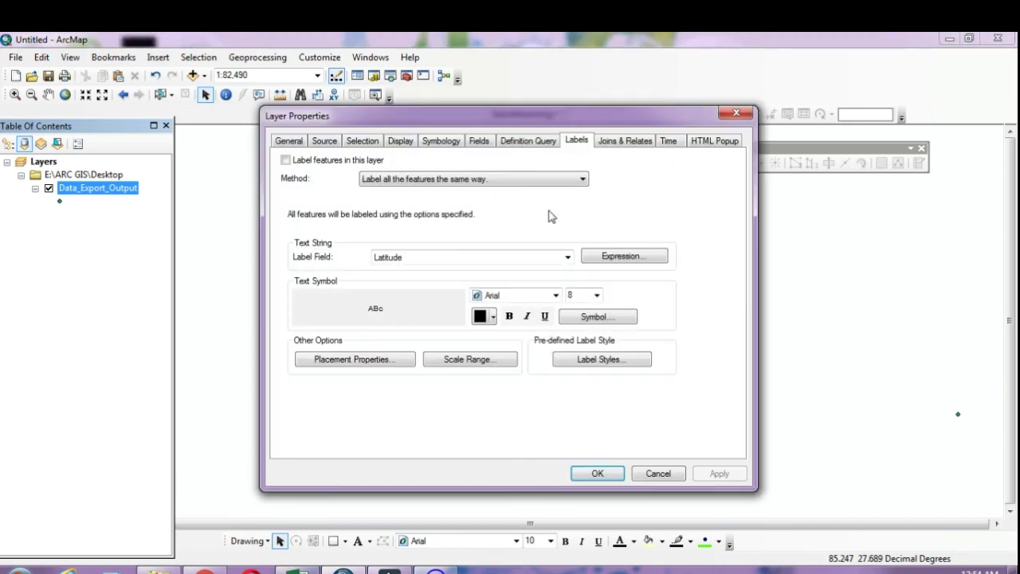
drag(571, 127, 452, 163)
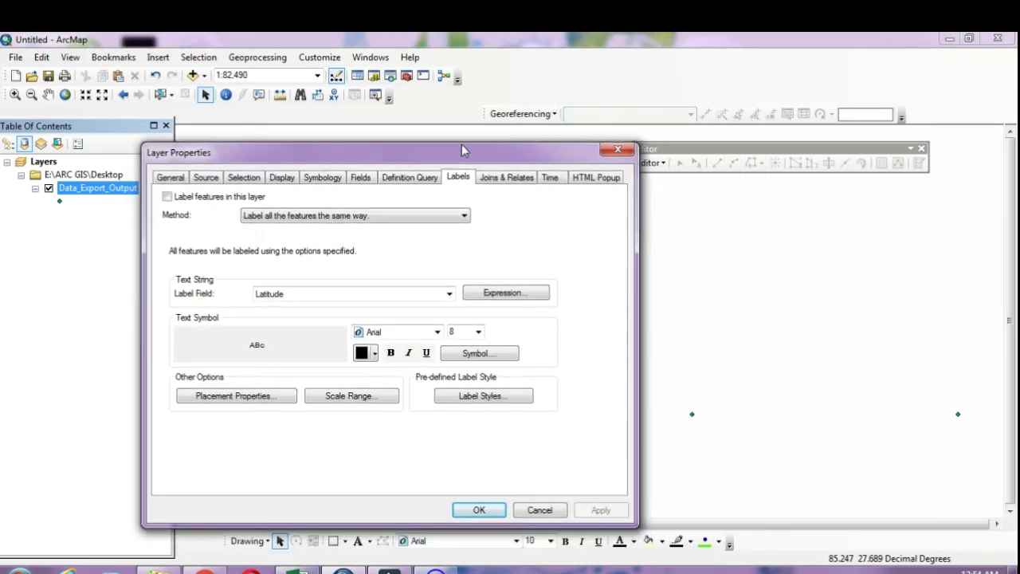
click(334, 181)
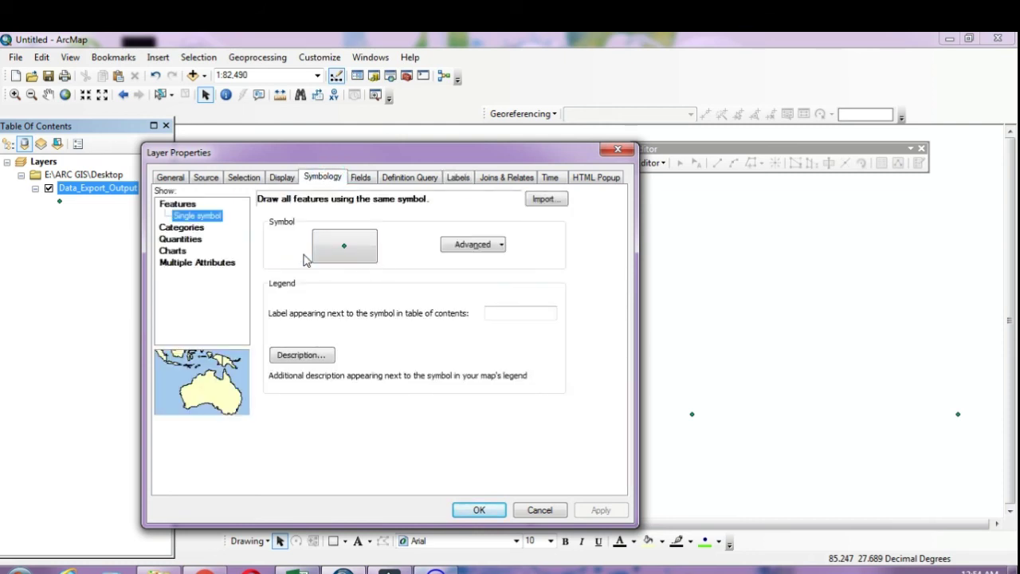
click(359, 250)
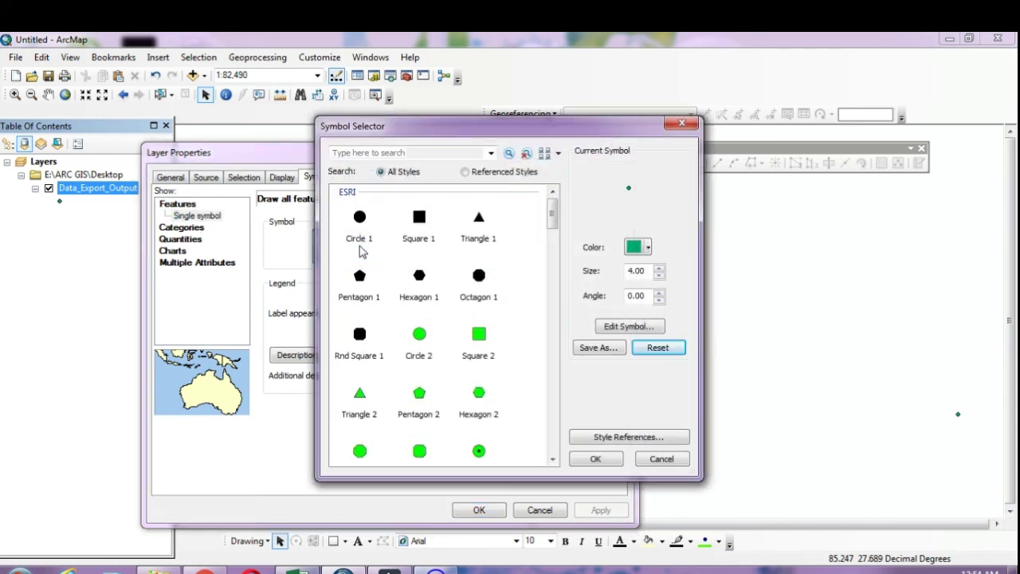
click(476, 289)
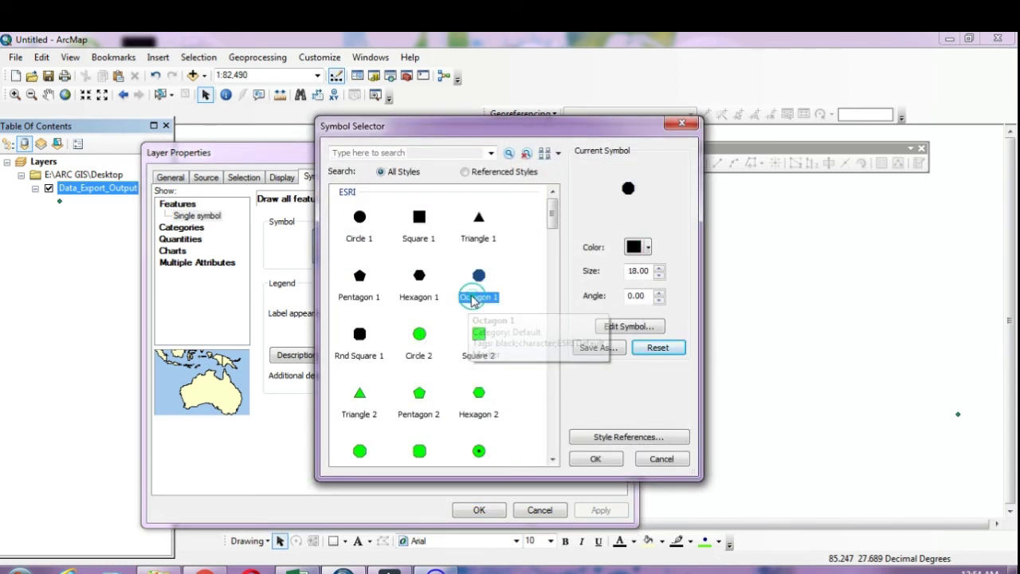
click(659, 267)
click(659, 267)
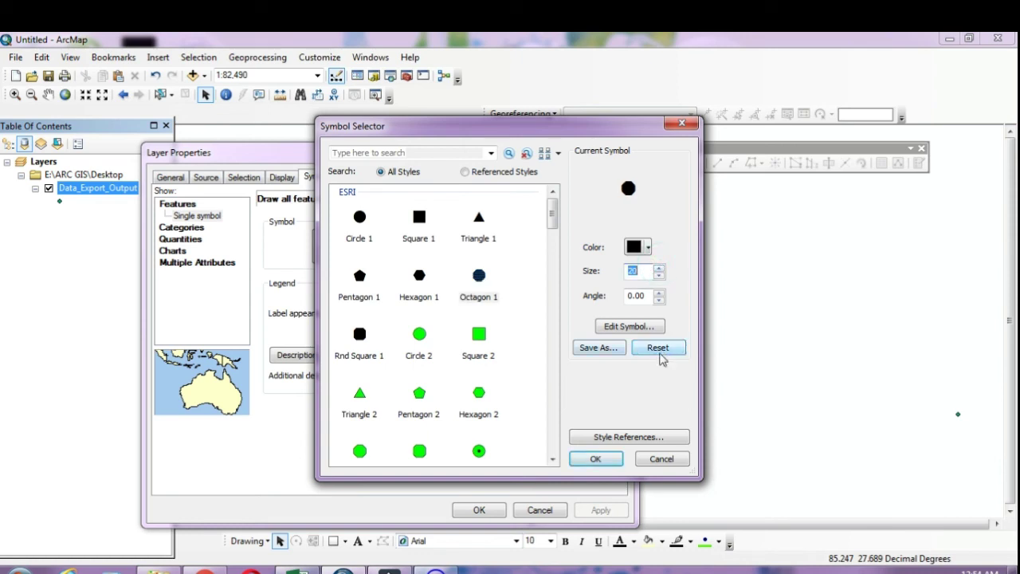
click(591, 460)
click(601, 509)
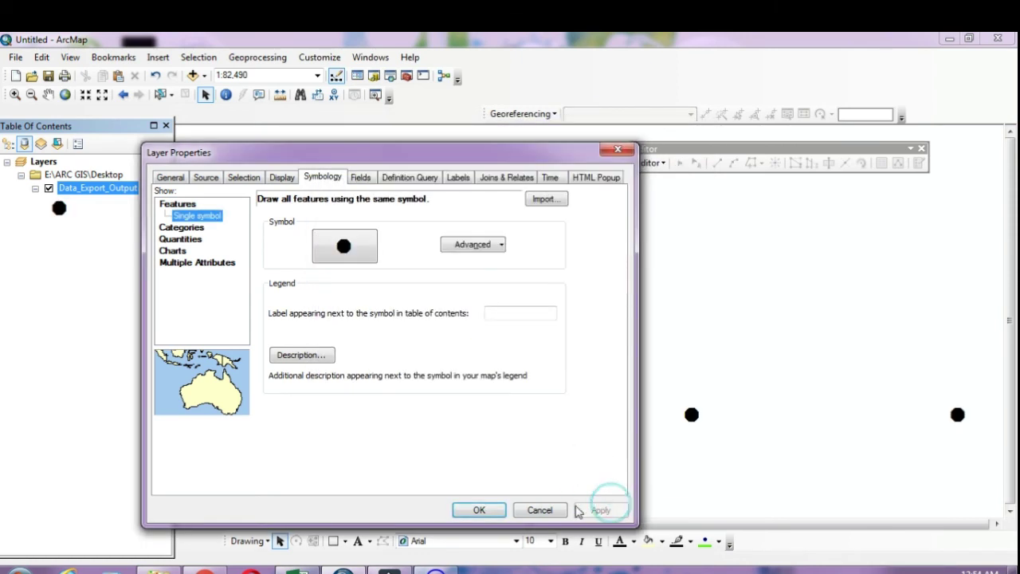
Recolour the layer's octagon symbol light orange and apply the change to the map.
drag(476, 156, 579, 153)
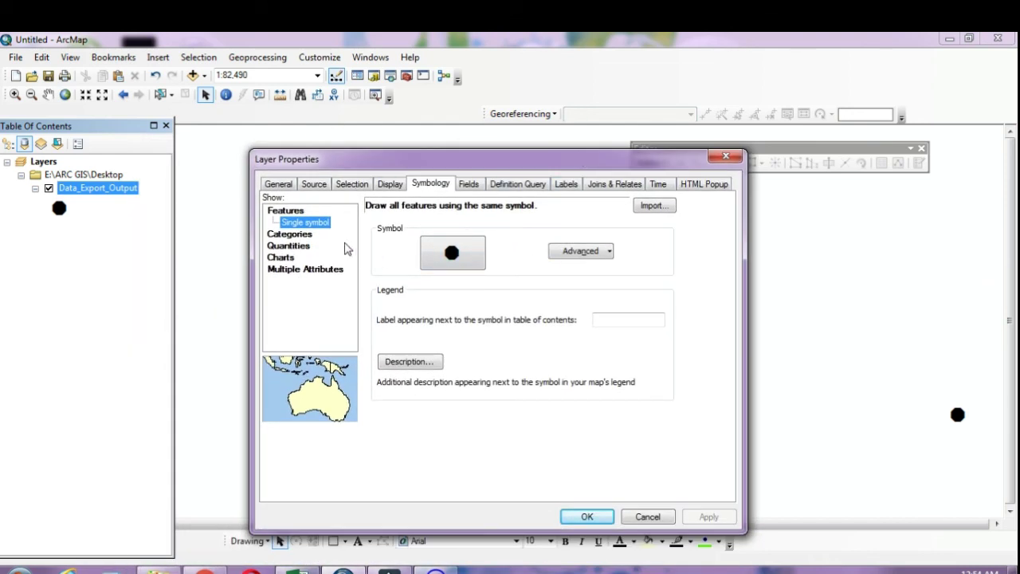
click(581, 251)
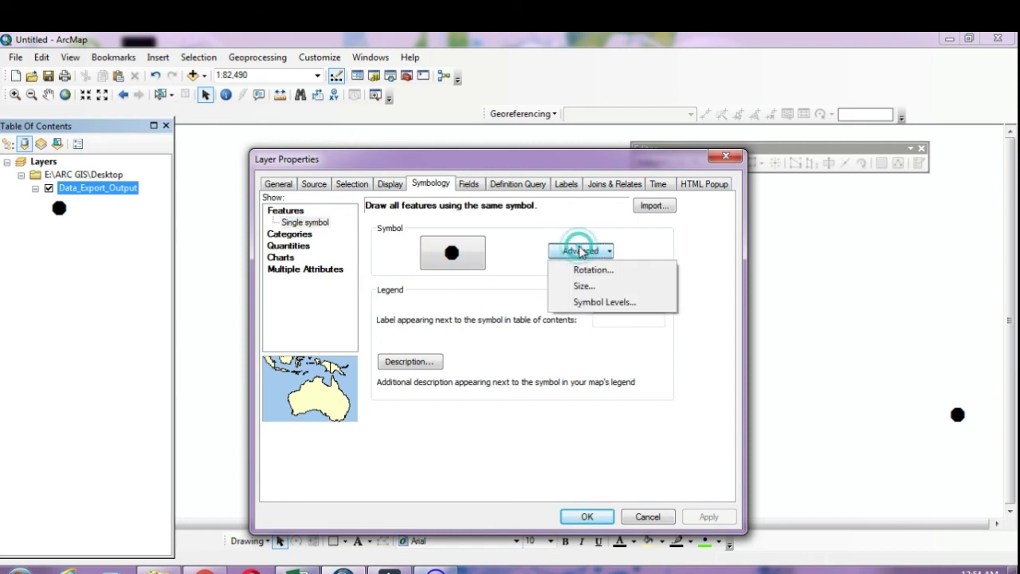
click(477, 252)
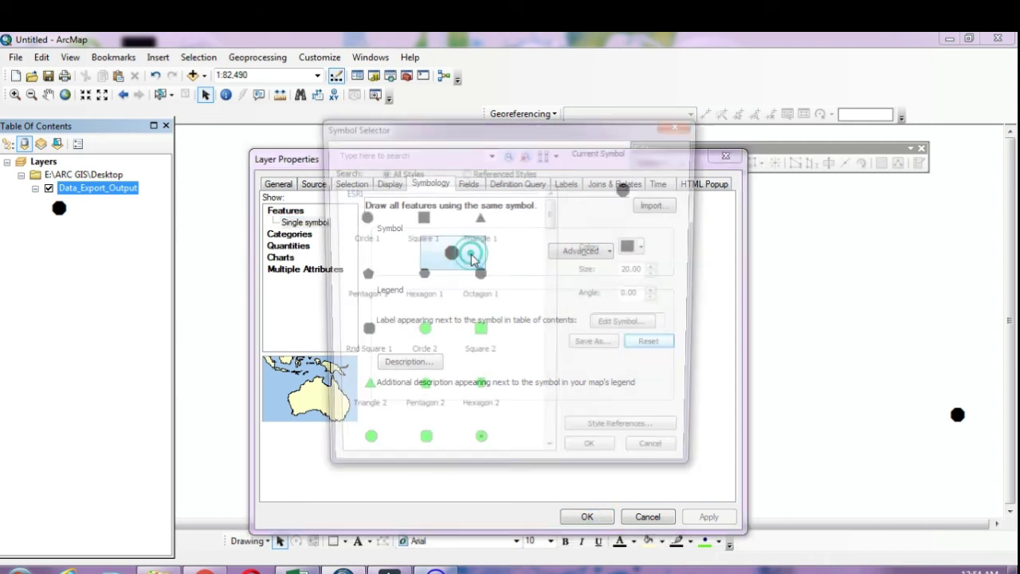
click(647, 246)
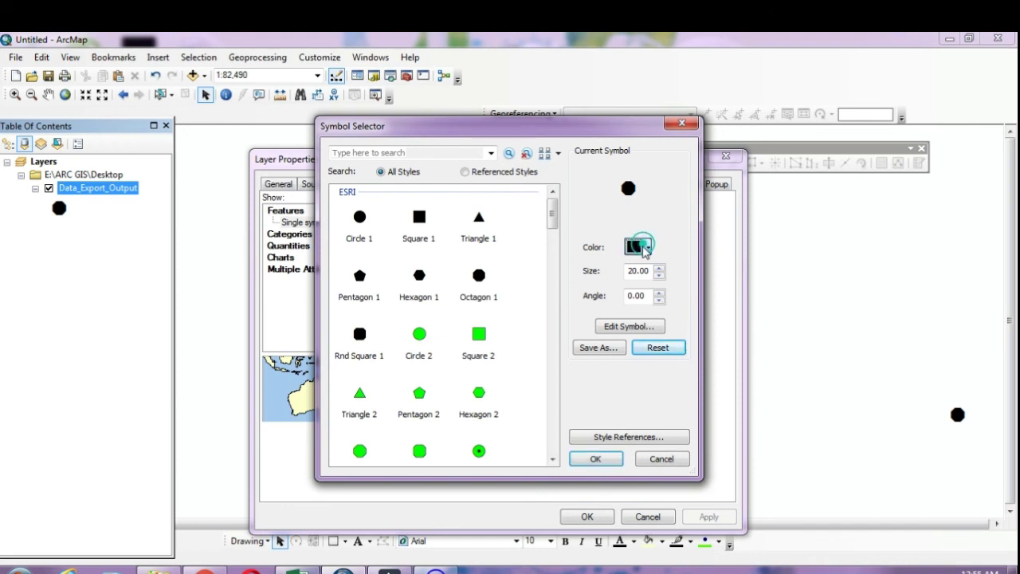
click(659, 300)
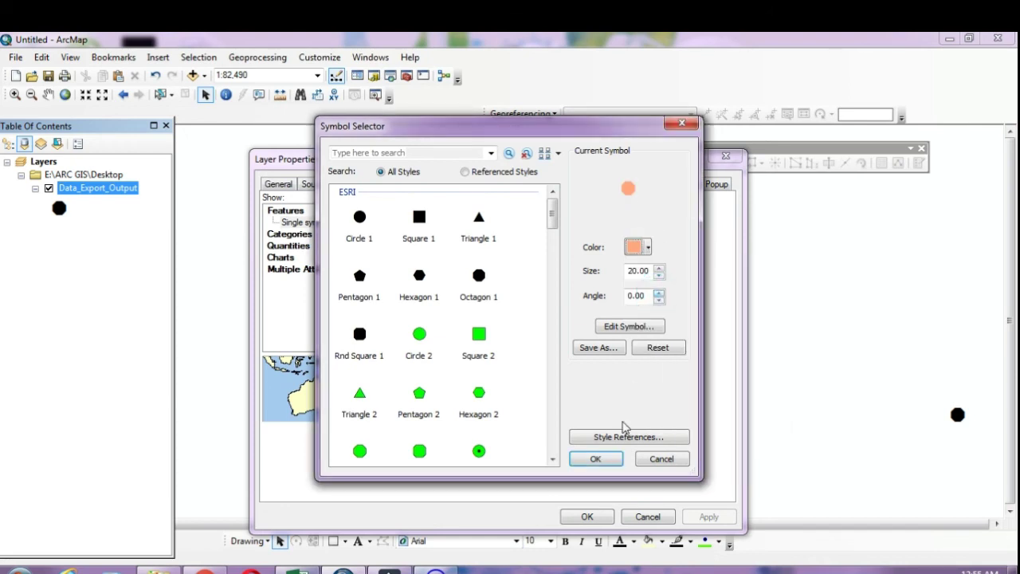
click(596, 459)
click(708, 516)
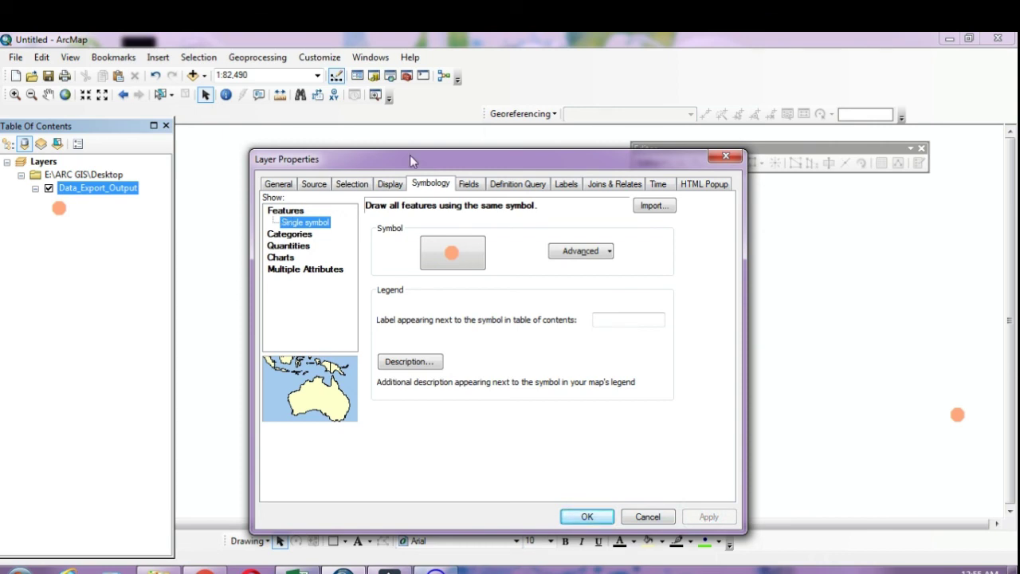
Turn on feature labels for the Data_Export_Output layer and use temp as the label field.
drag(409, 155, 278, 142)
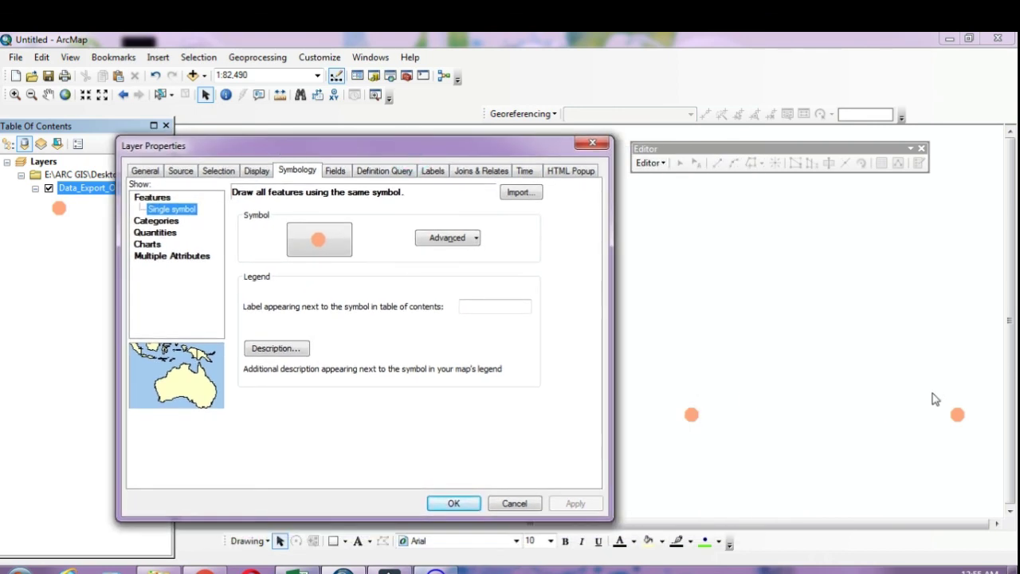
drag(527, 151, 459, 174)
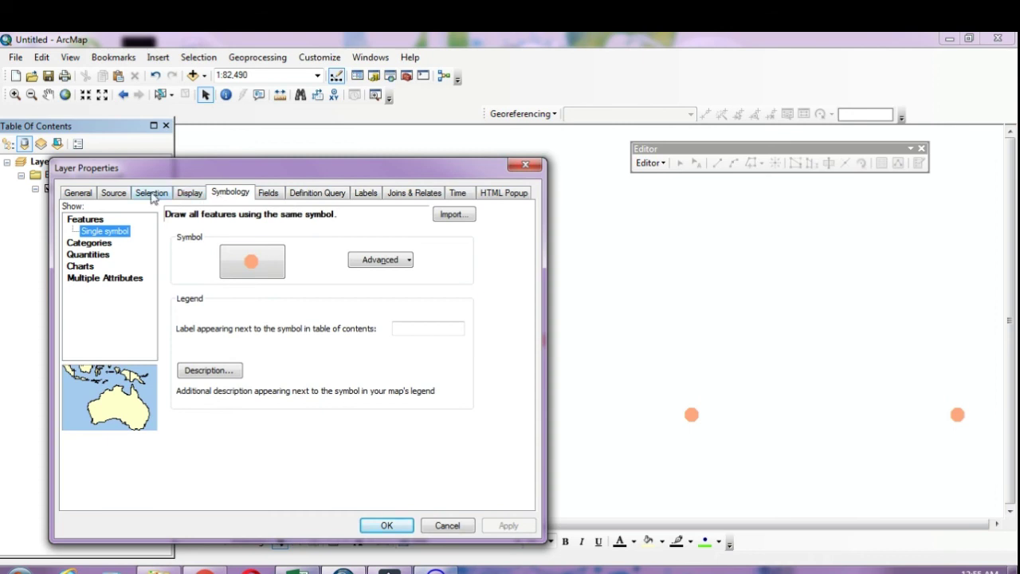
drag(77, 172, 97, 148)
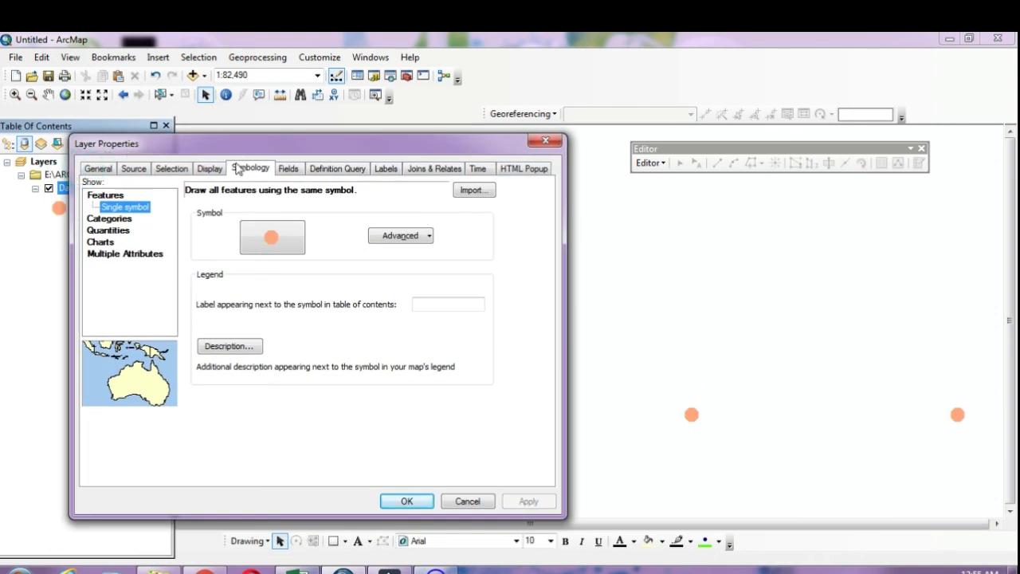
click(389, 168)
drag(391, 148, 493, 222)
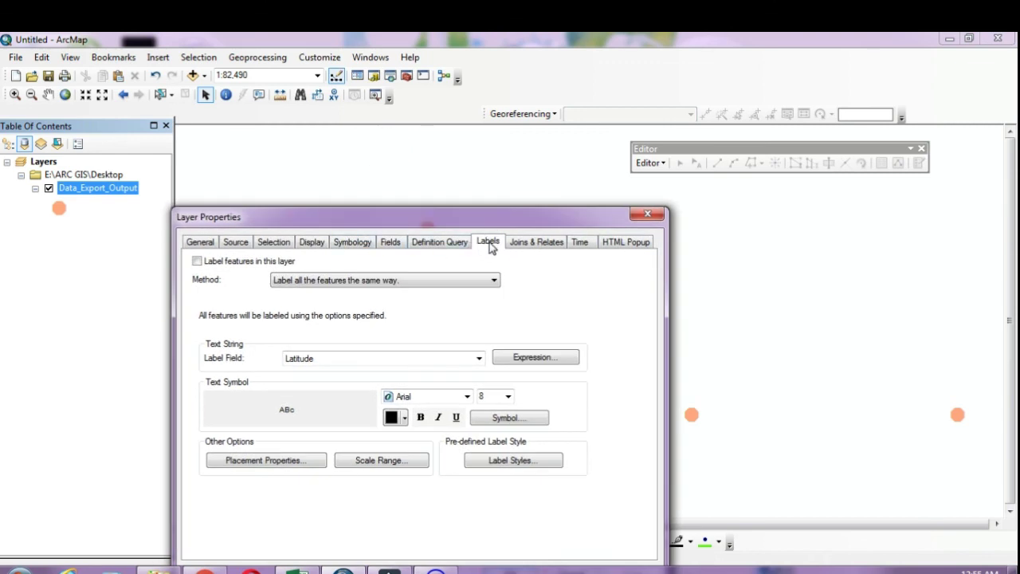
drag(410, 227, 443, 203)
click(229, 238)
drag(354, 199, 225, 149)
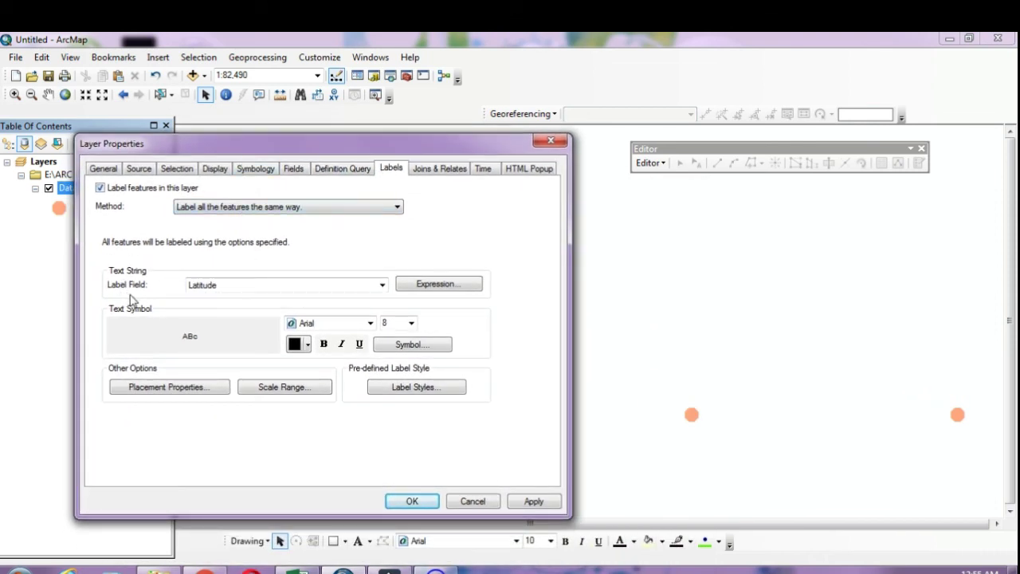
click(229, 290)
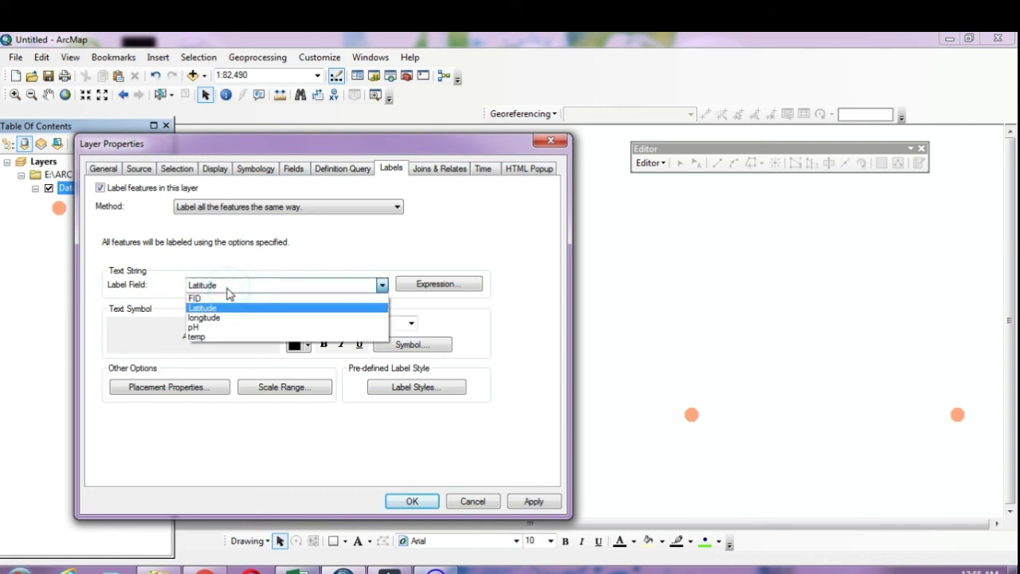
click(199, 339)
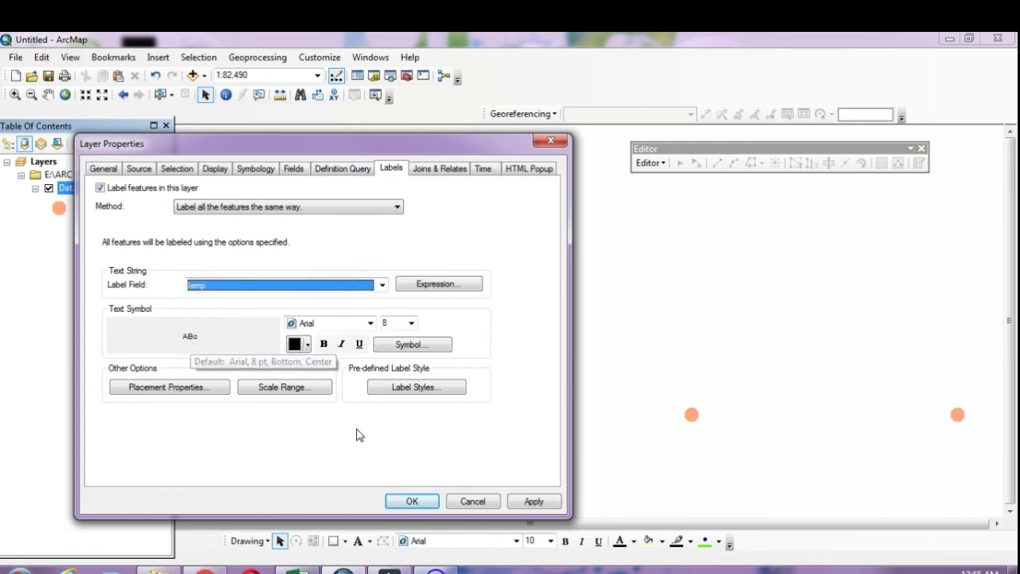
Set the label text size to 10 and apply the layer's label settings.
click(412, 323)
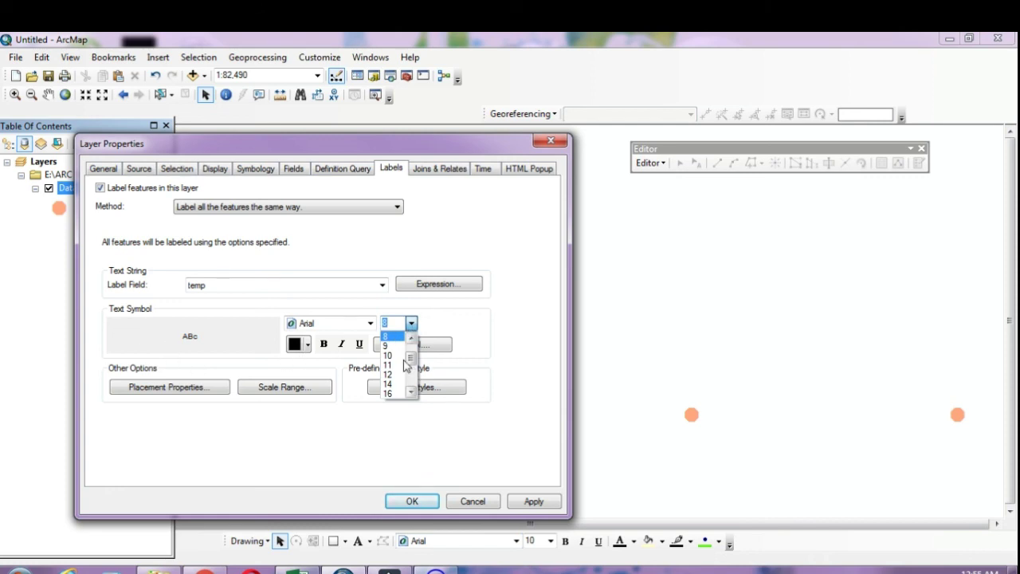
click(390, 356)
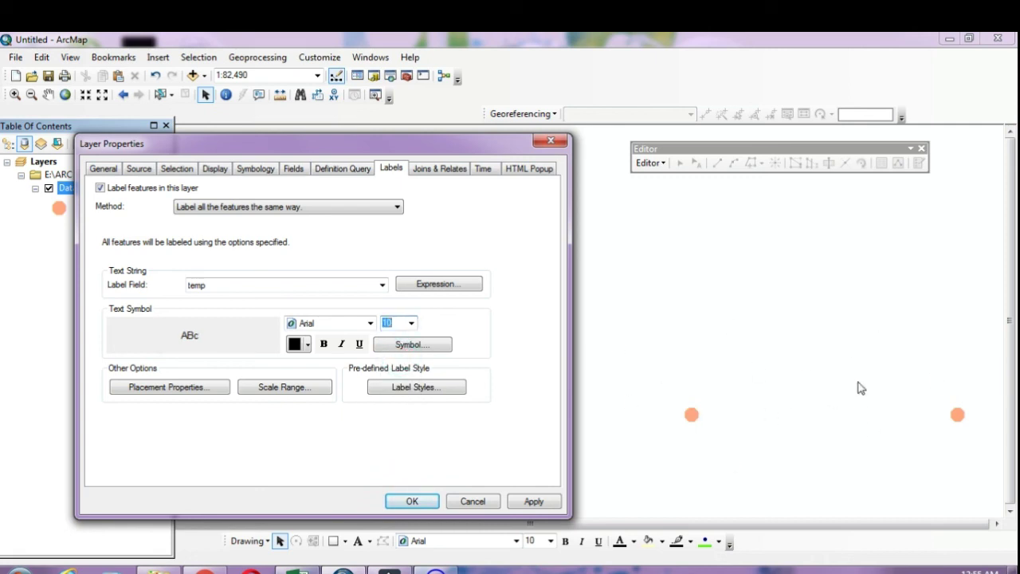
click(536, 503)
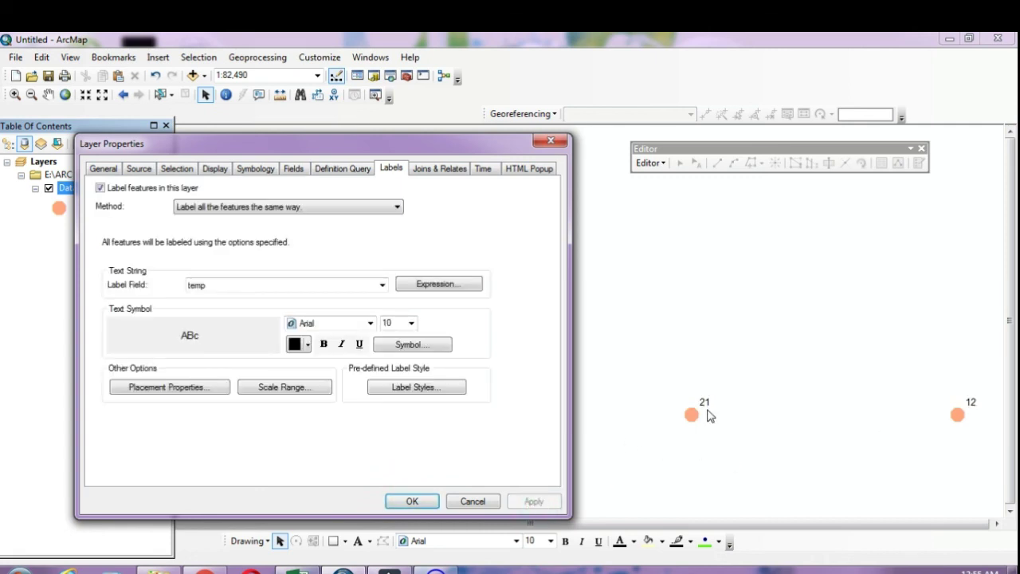
click(412, 501)
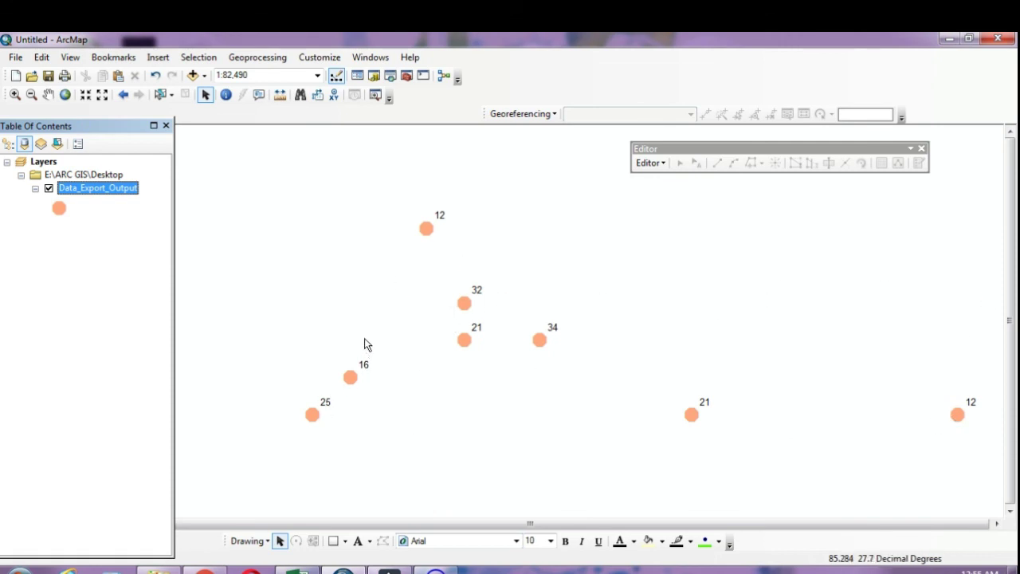
Switch the Data_Export_Output layer's label field to pH and apply it to the map.
right_click(109, 197)
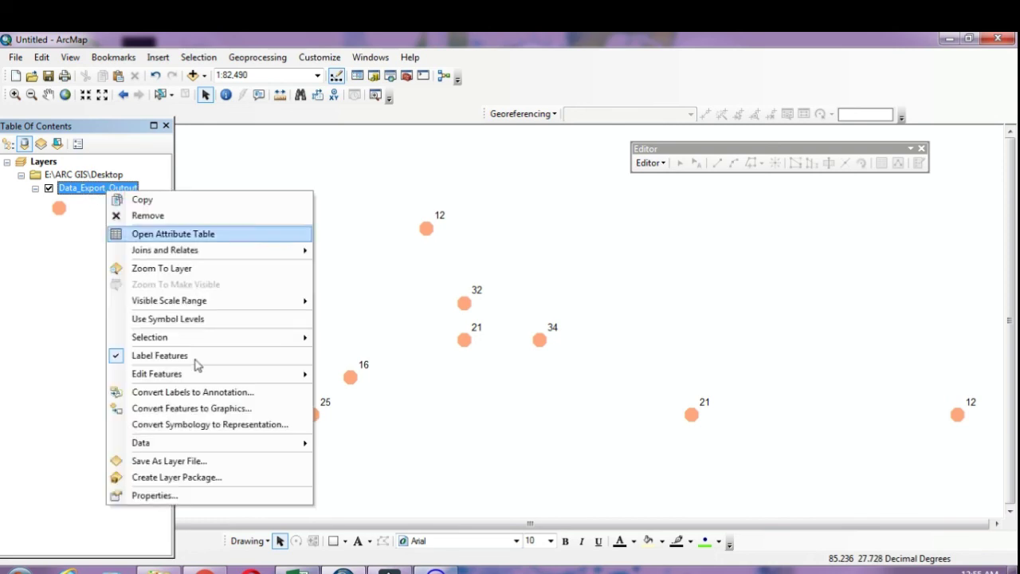
click(144, 496)
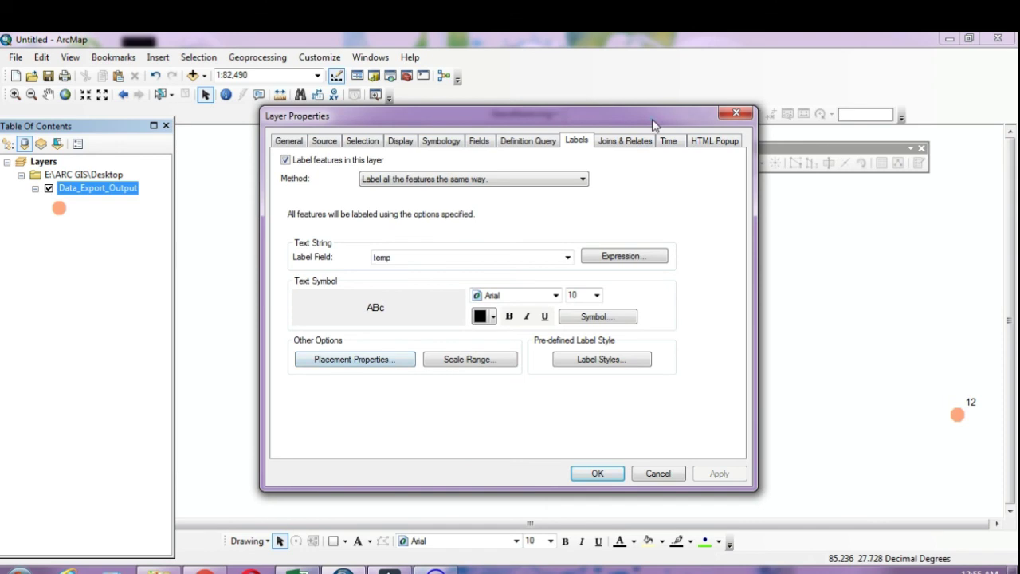
drag(653, 125, 345, 264)
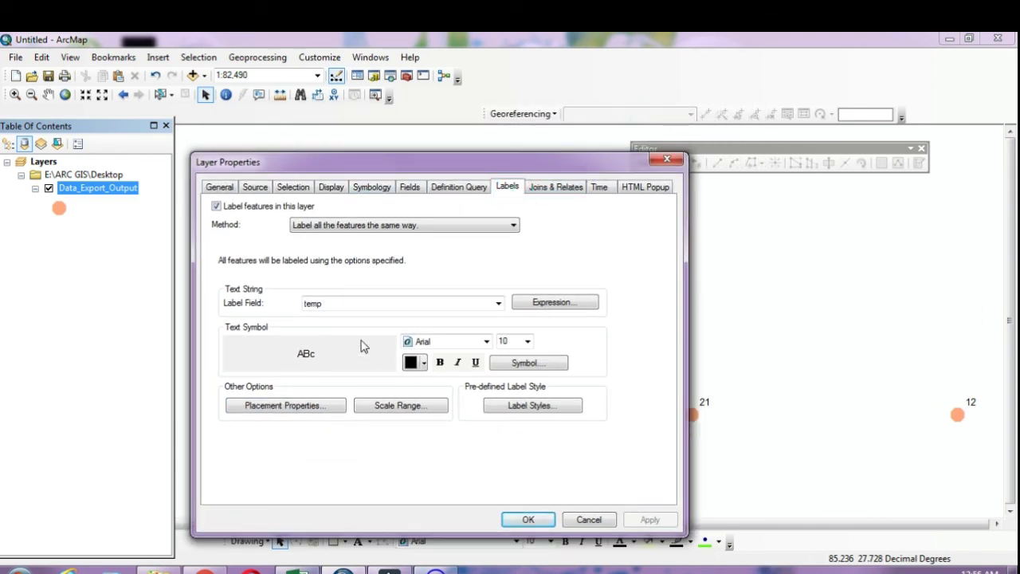
click(498, 303)
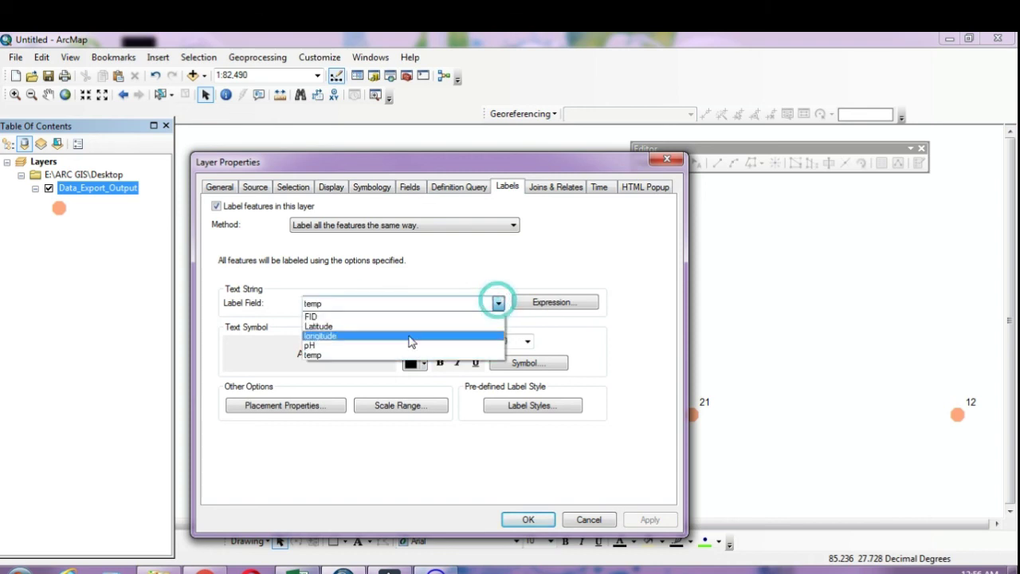
click(407, 345)
click(649, 518)
click(527, 519)
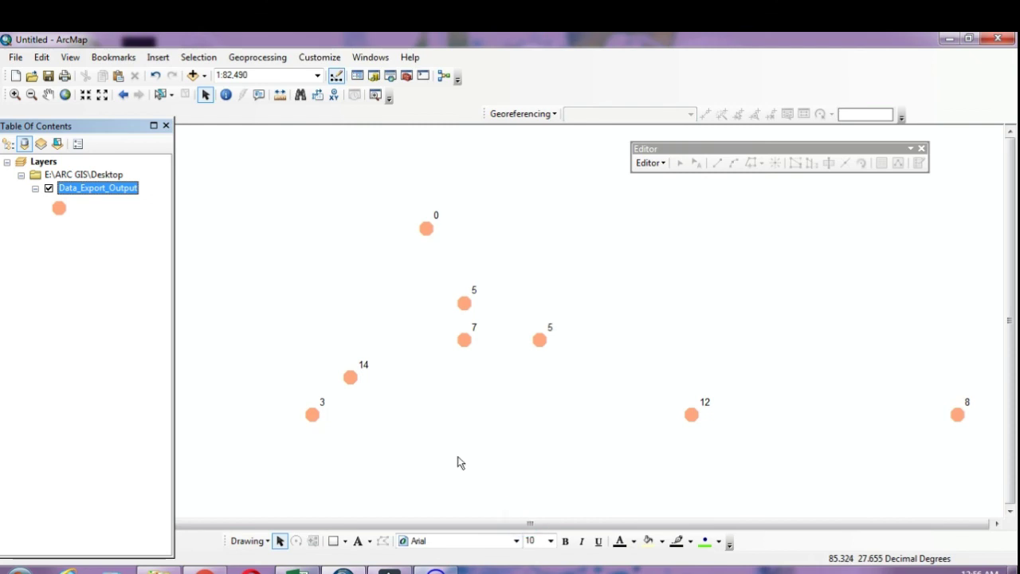
click(927, 435)
drag(293, 221, 968, 508)
drag(183, 182, 982, 516)
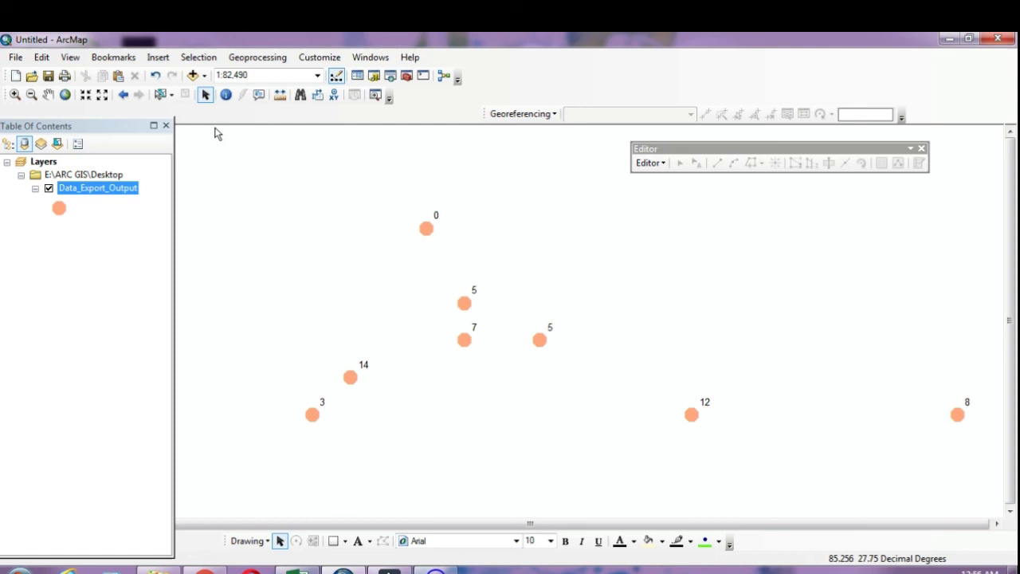
Add the NEpal.shp shapefile from the Case study folder under E:\ARC GIS to the map.
click(193, 76)
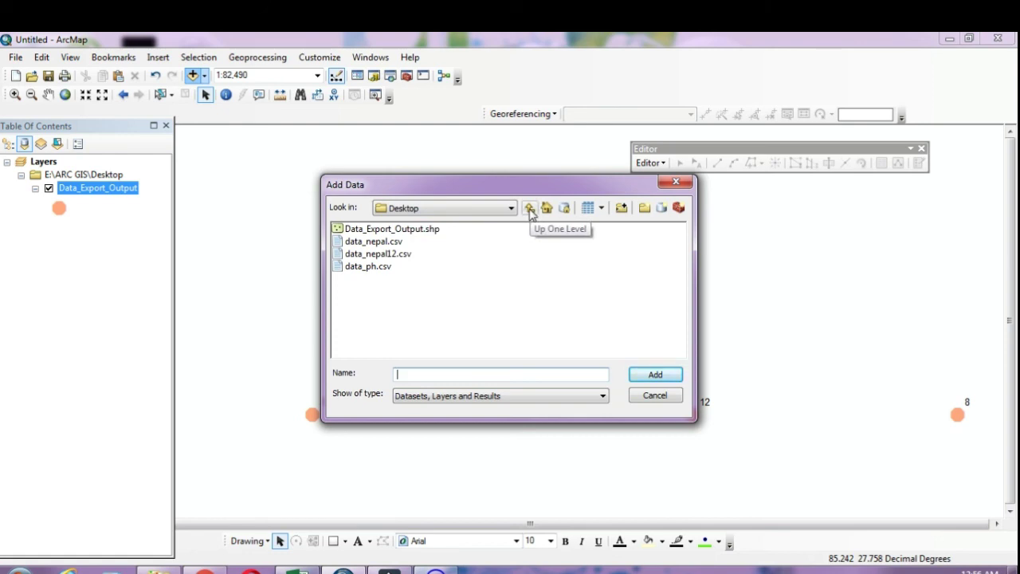
click(530, 208)
drag(528, 190, 367, 177)
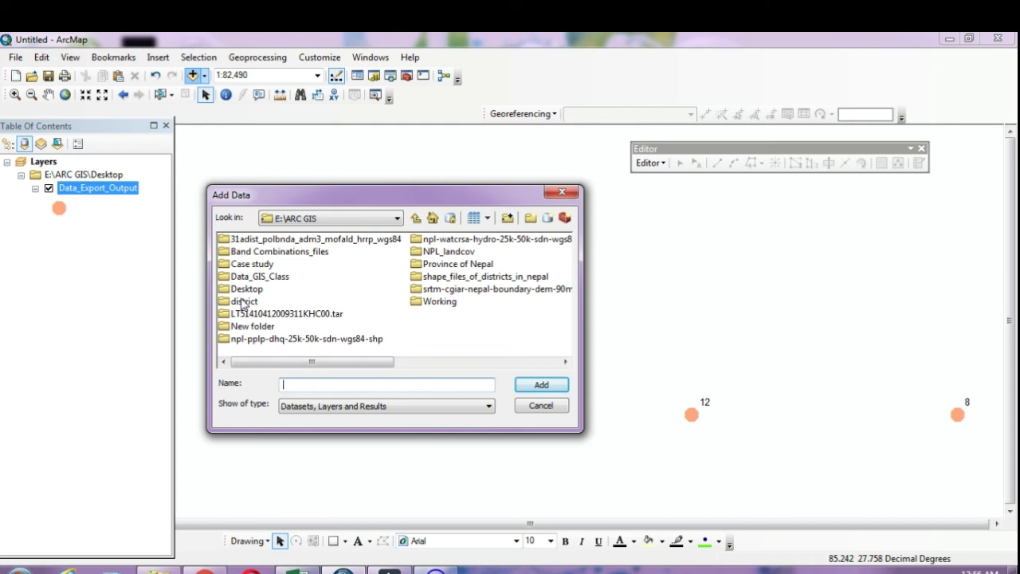
double_click(223, 264)
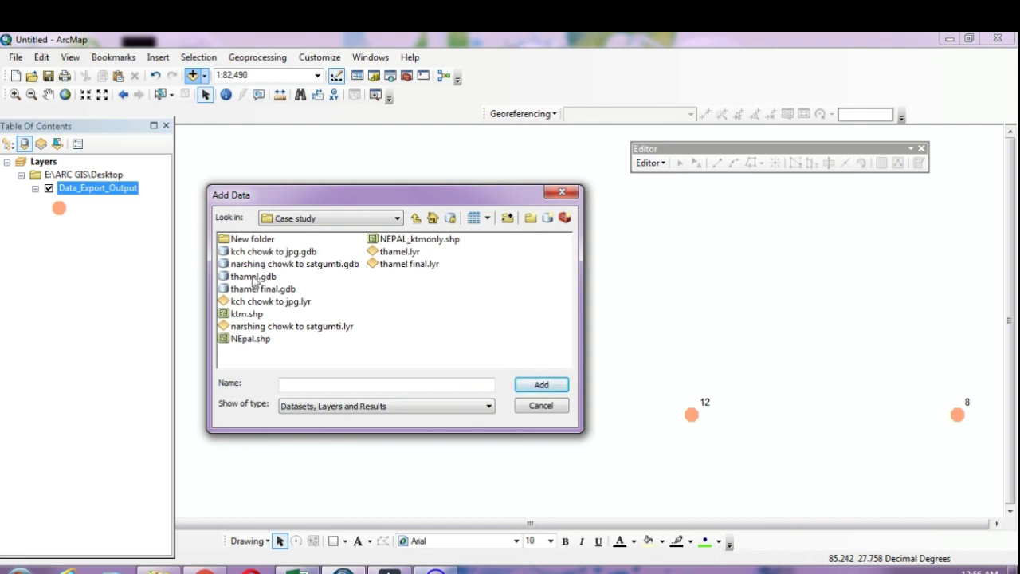
click(242, 340)
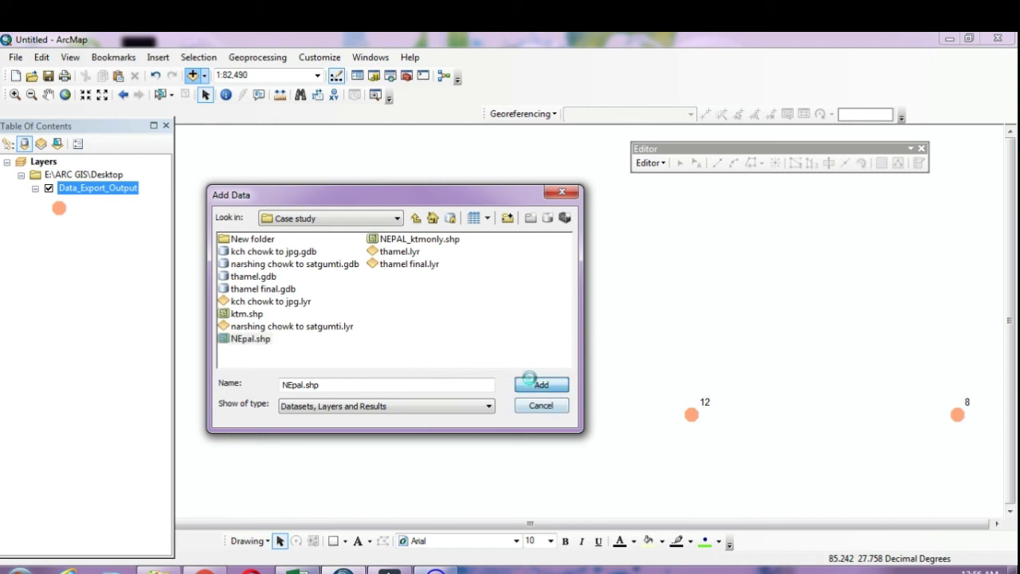
click(541, 385)
Zoom out to 1:300,000 and view where the labelled points fall within the NEpal layer's boundaries.
scroll(545, 339, up, 4)
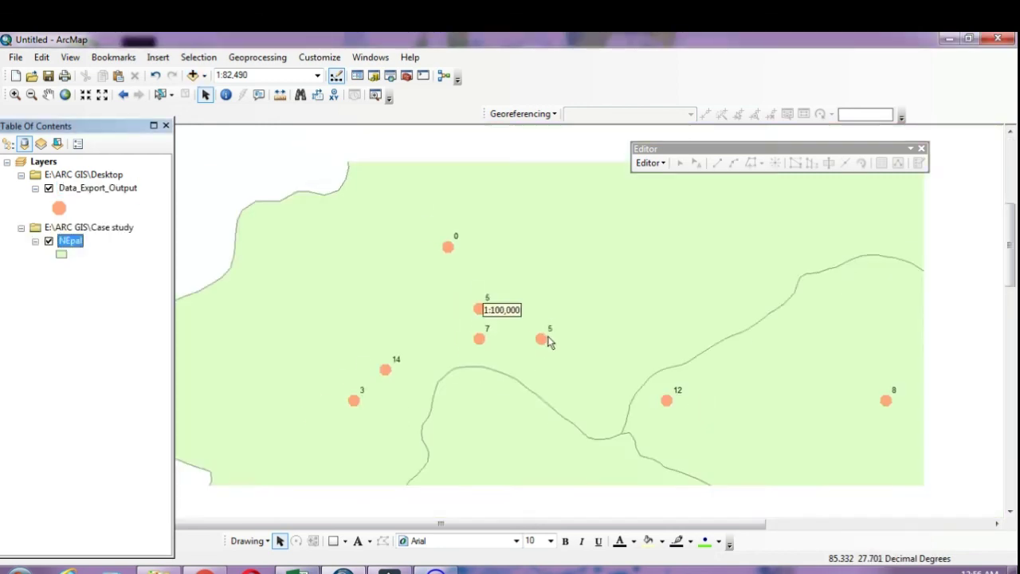
scroll(552, 341, up, 3)
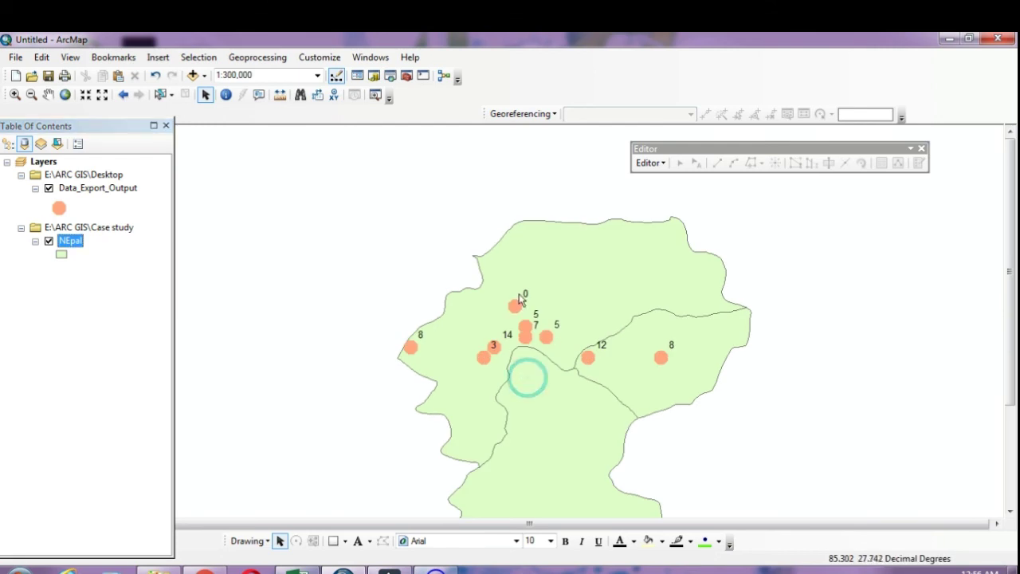
drag(1011, 327, 1006, 267)
click(912, 149)
click(885, 264)
click(911, 149)
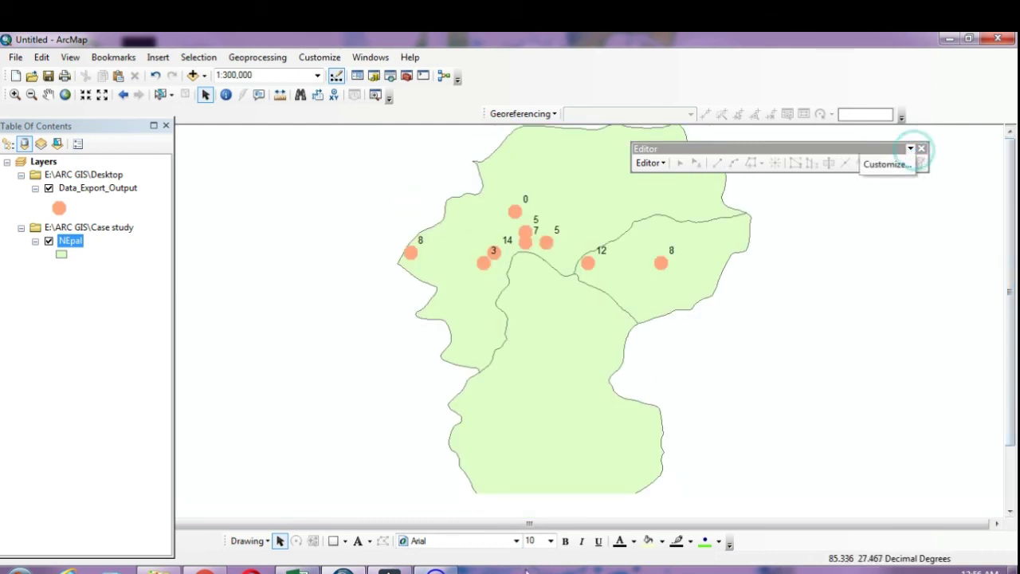
key(Escape)
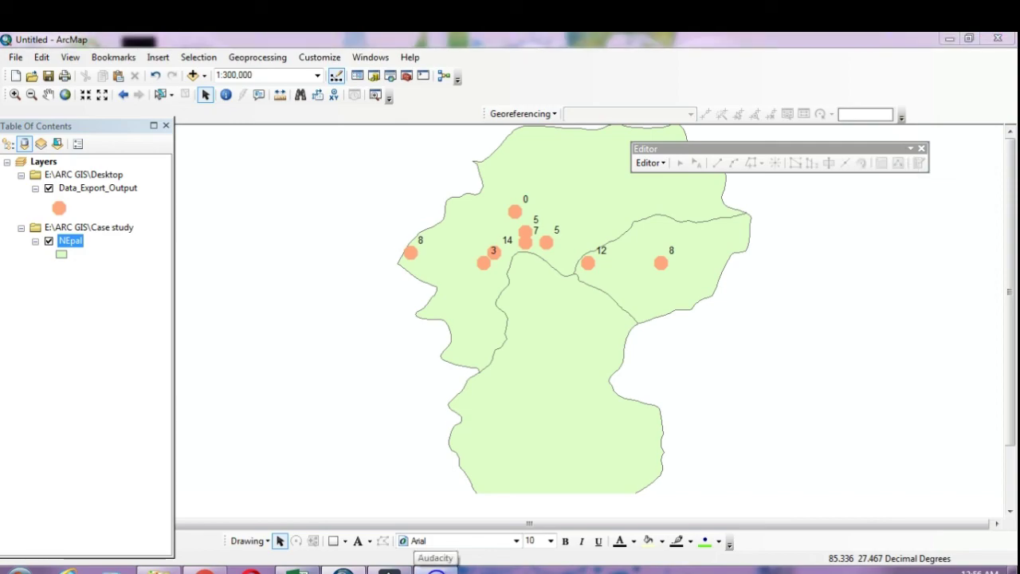